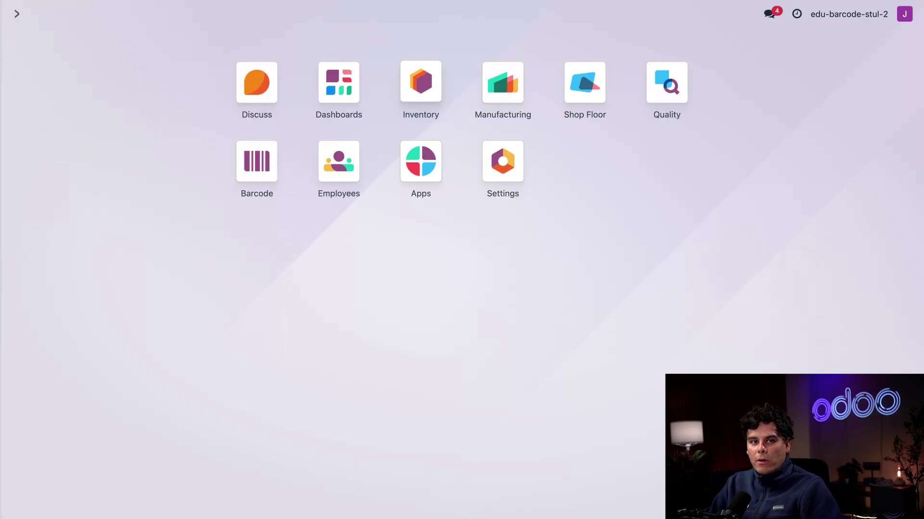
- Tick Stock Barcode Database in the Inventory settings' Barcode section and save
click(420, 91)
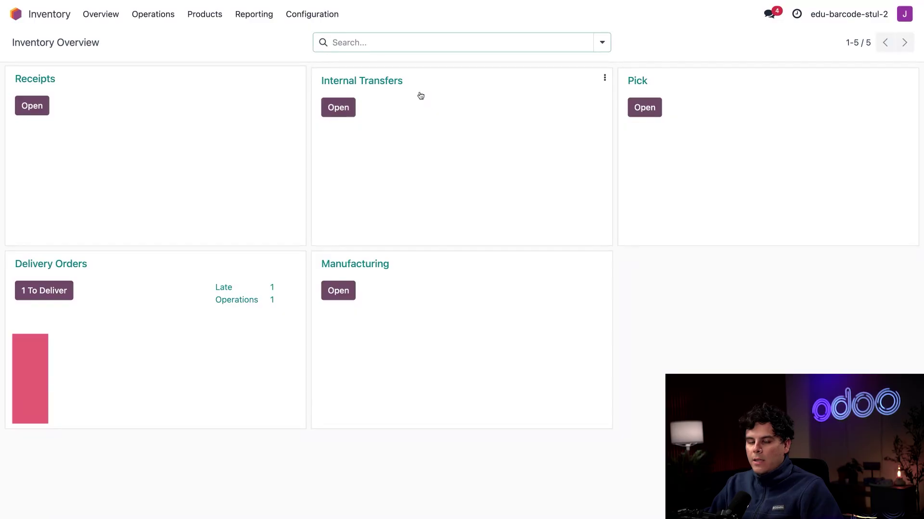
click(312, 14)
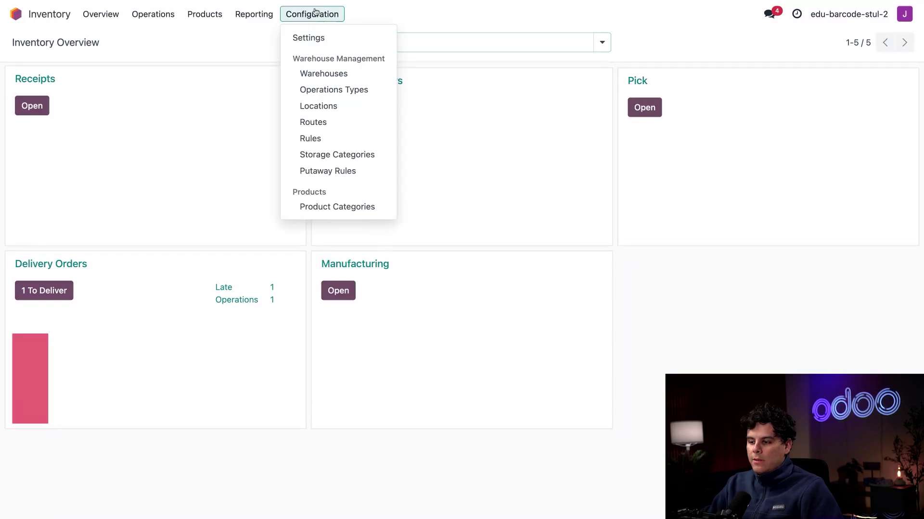
click(308, 39)
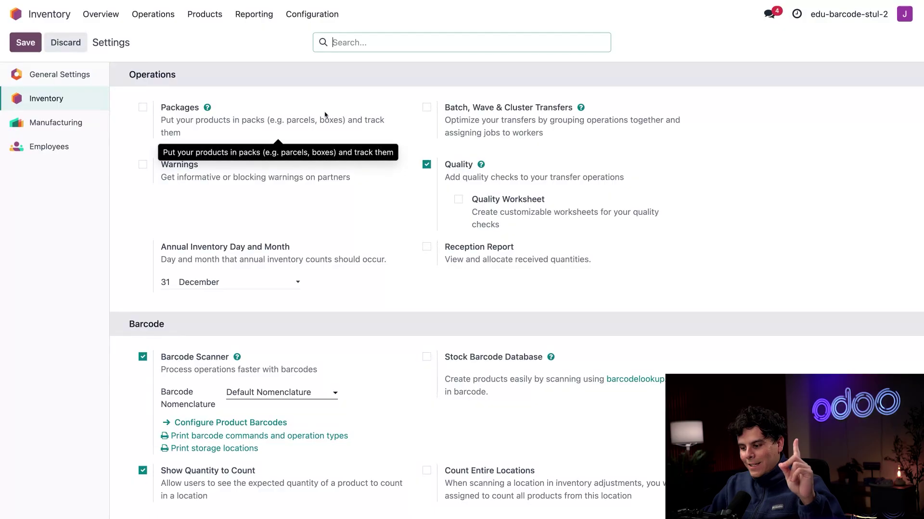
scroll(397, 299, down, 3)
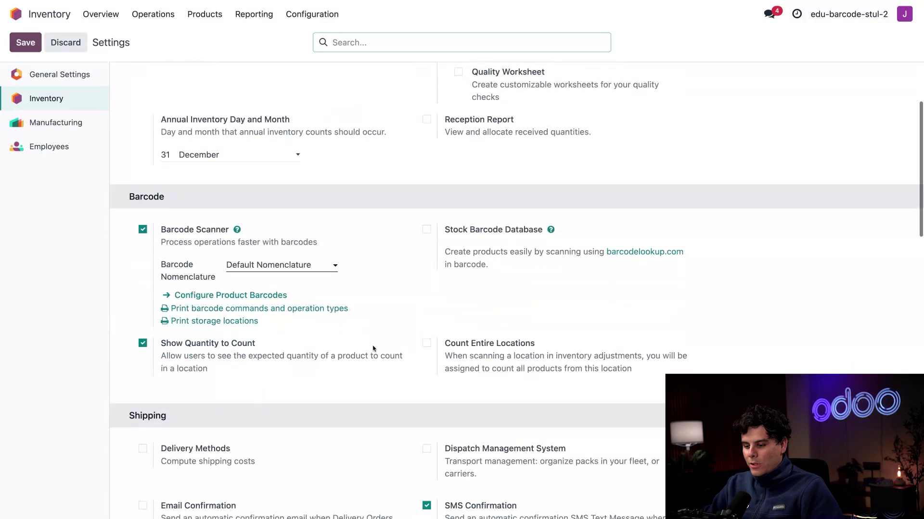
click(426, 204)
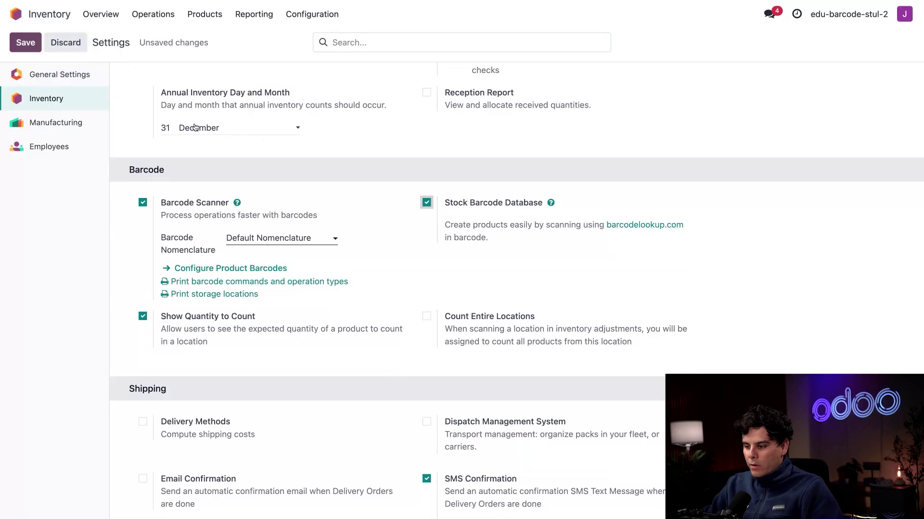
click(26, 43)
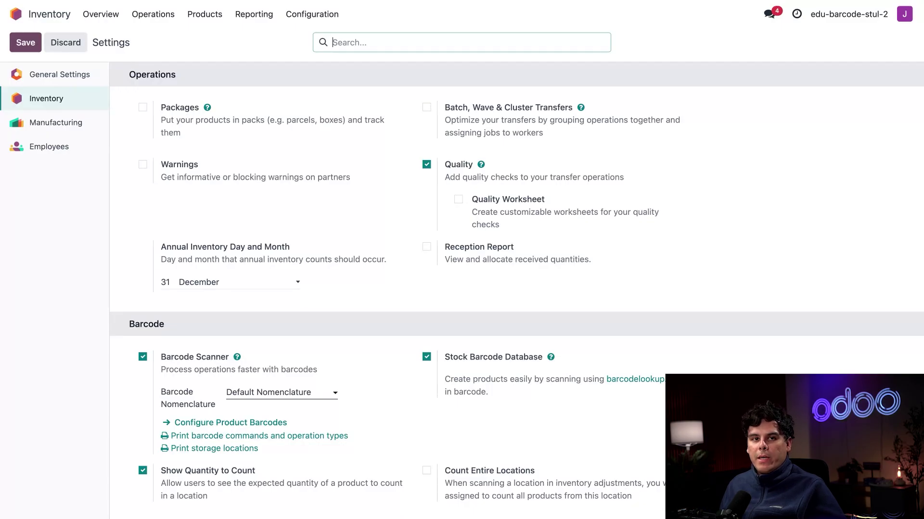
- Start a new product from the Products catalogue with the cursor in its Barcode field
click(207, 14)
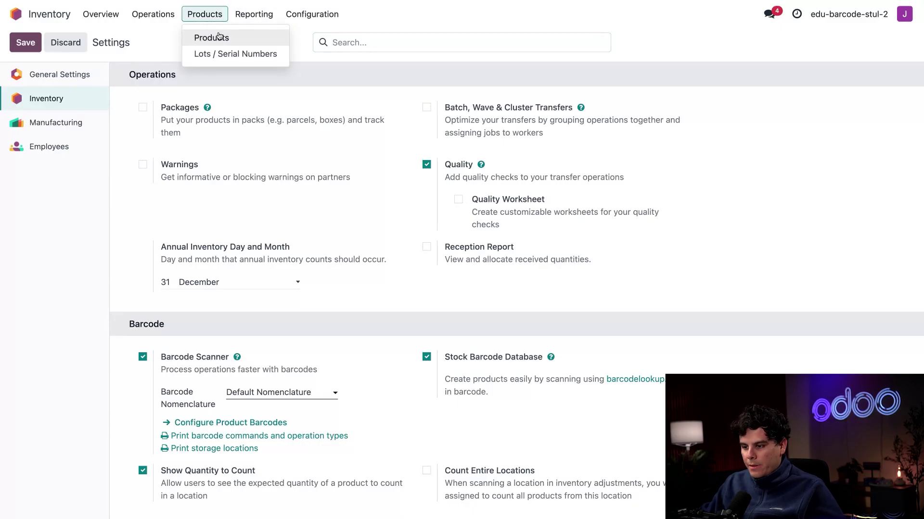
click(219, 36)
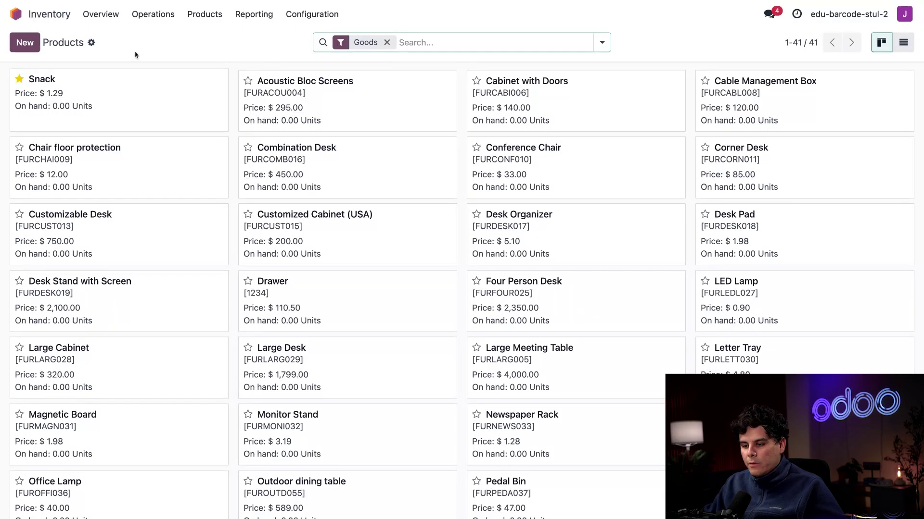
click(25, 42)
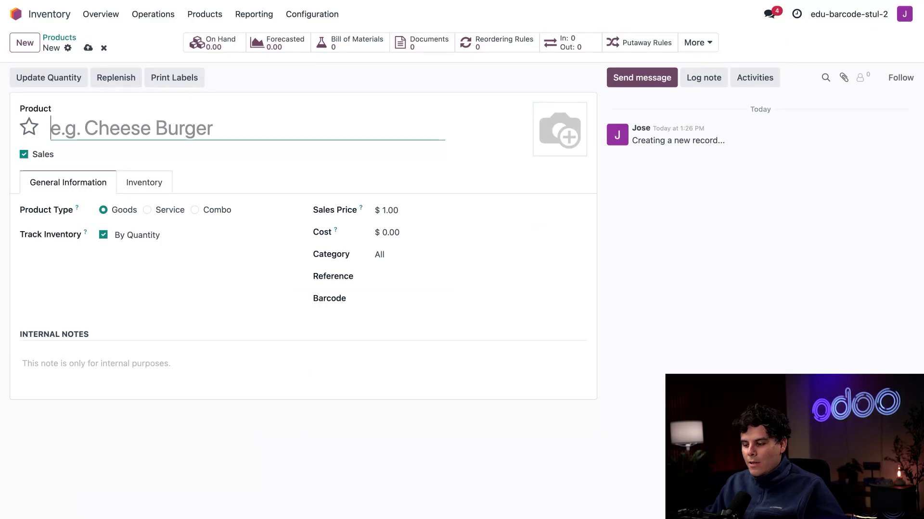
click(385, 295)
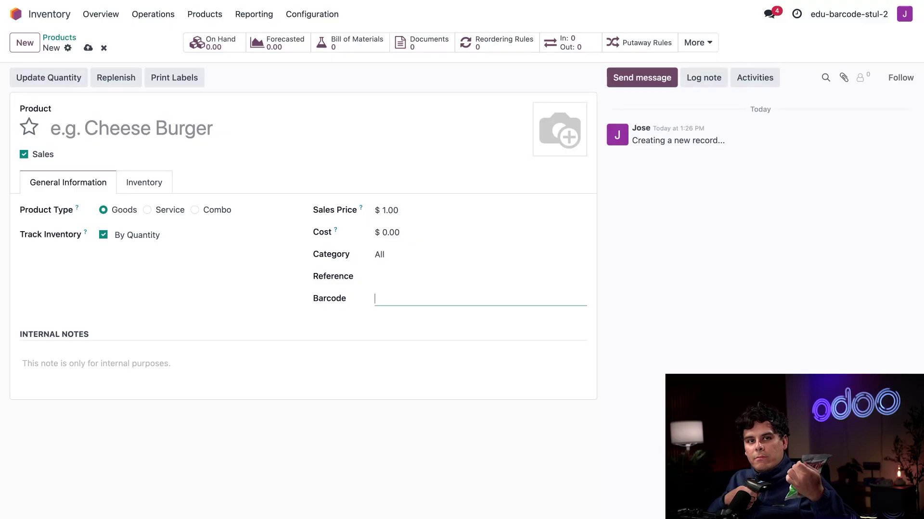
text(829515300579)
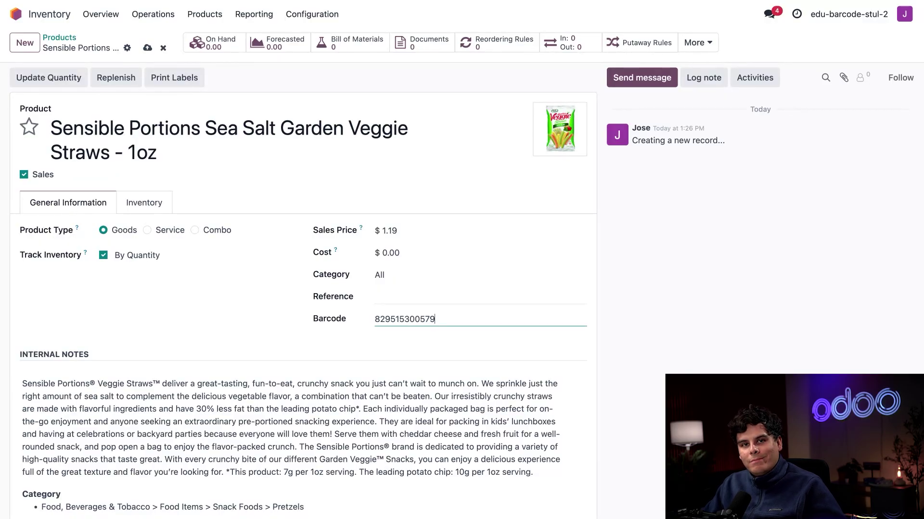
mouse_move(557, 146)
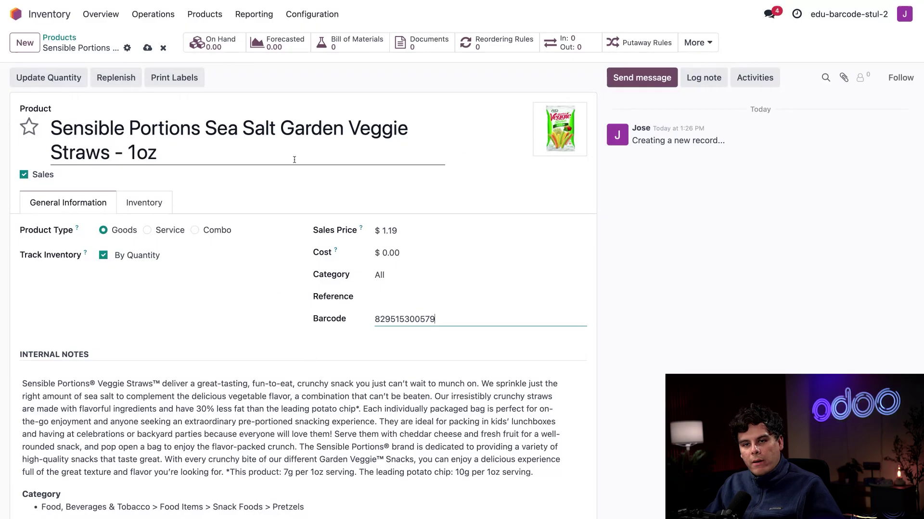
scroll(283, 348, down, 2)
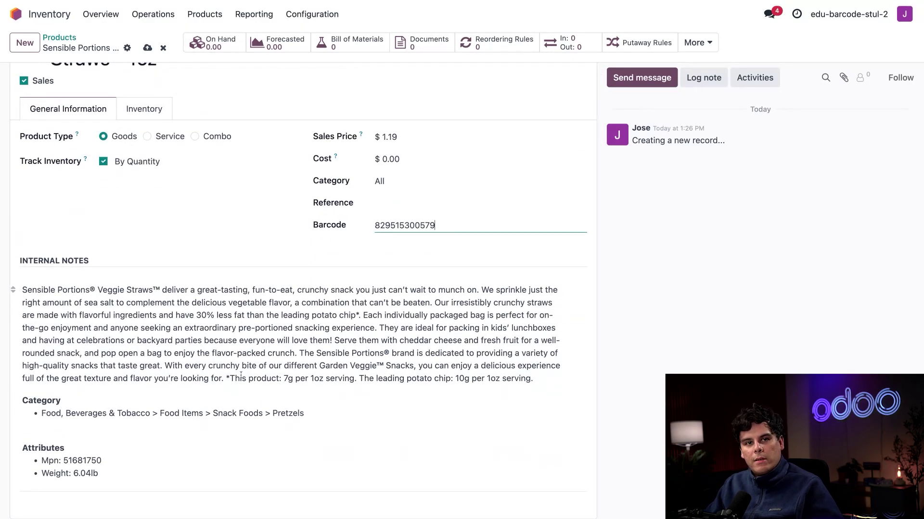
scroll(241, 375, up, 2)
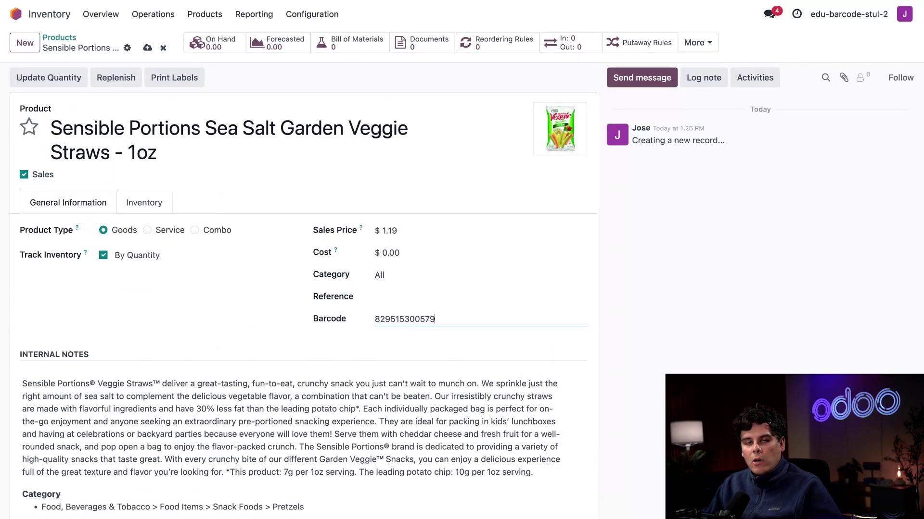
- Open Configure Product Barcodes from the Barcode settings, listing 42 products with references
click(312, 14)
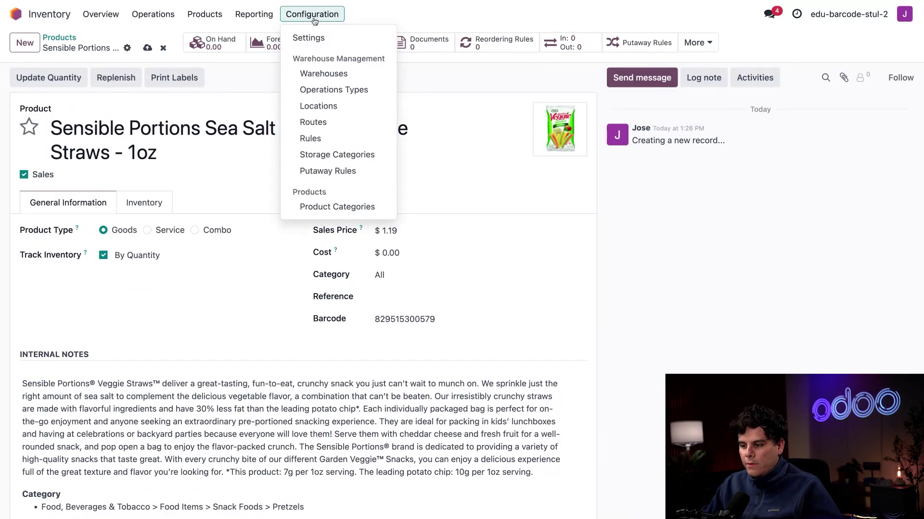
click(312, 37)
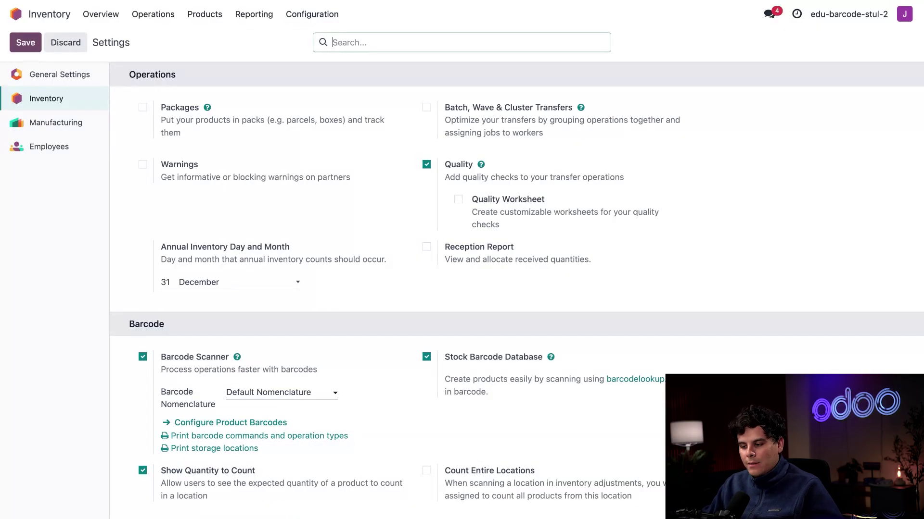
scroll(391, 310, down, 4)
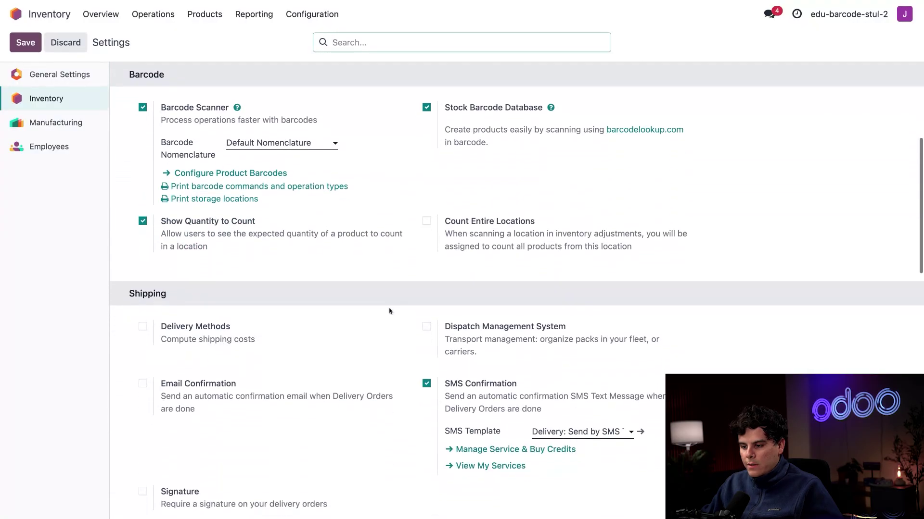
scroll(390, 311, down, 1)
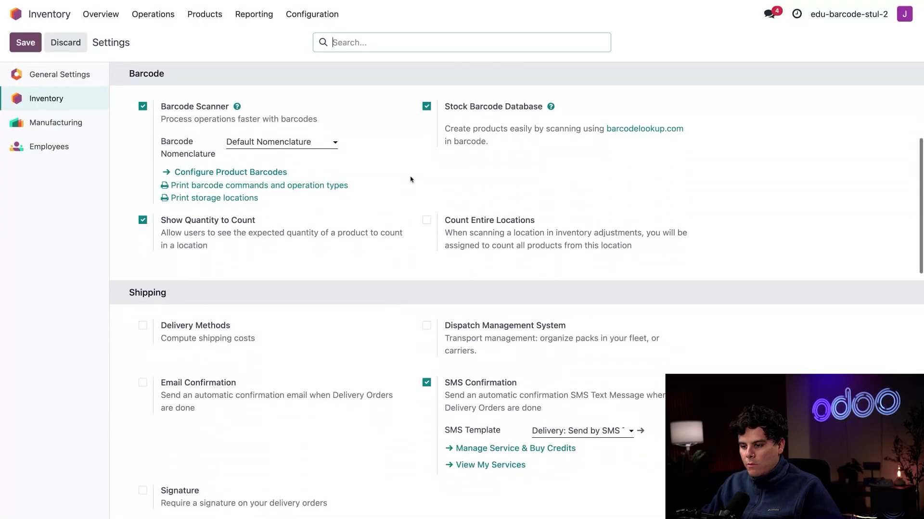
click(236, 172)
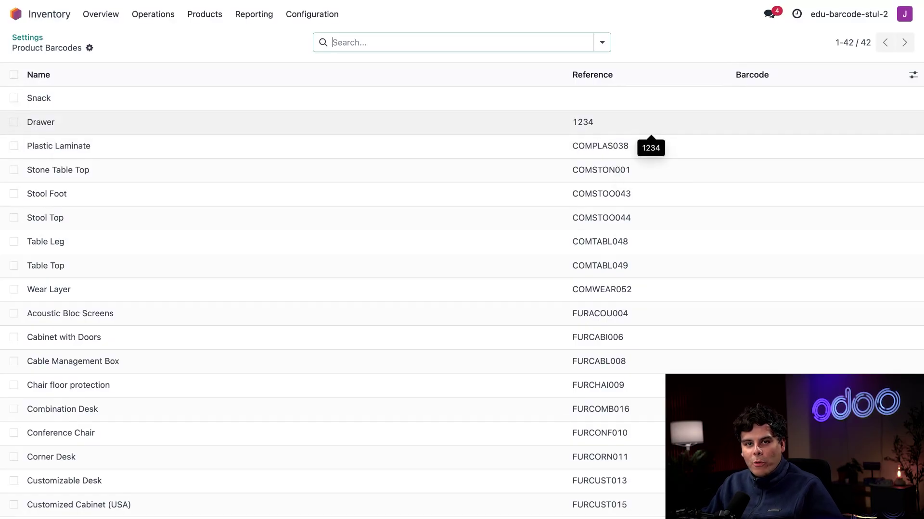
- Copy the Drawer reference 1234 into its Barcode cell, then return to the Products catalogue
click(749, 127)
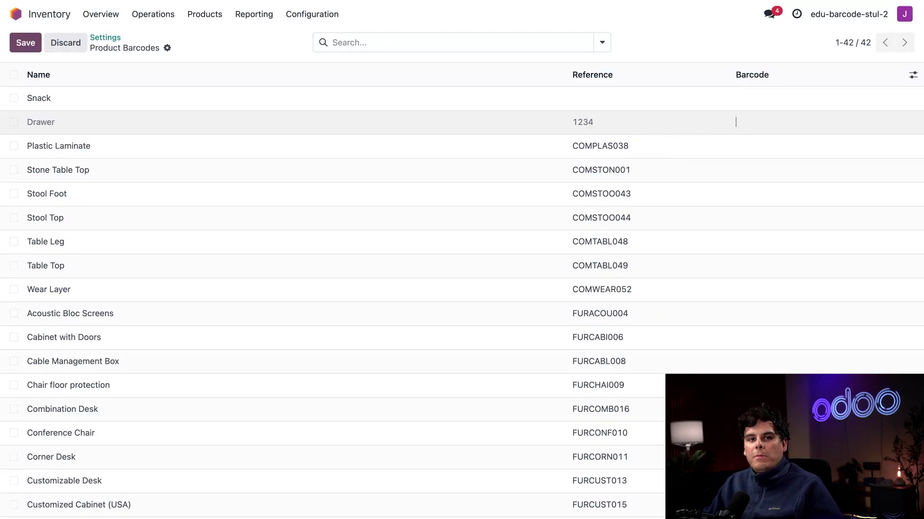
click(736, 46)
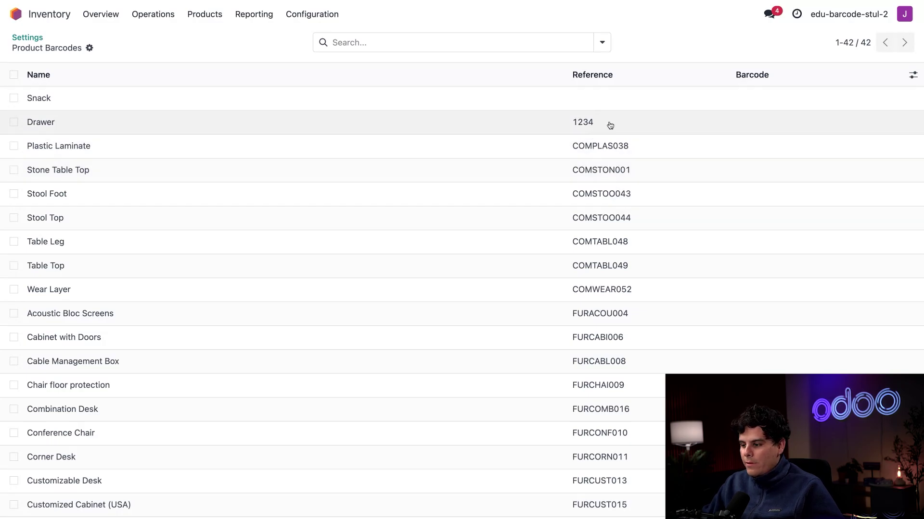
drag(607, 126, 573, 127)
key(ctrl+c)
click(627, 126)
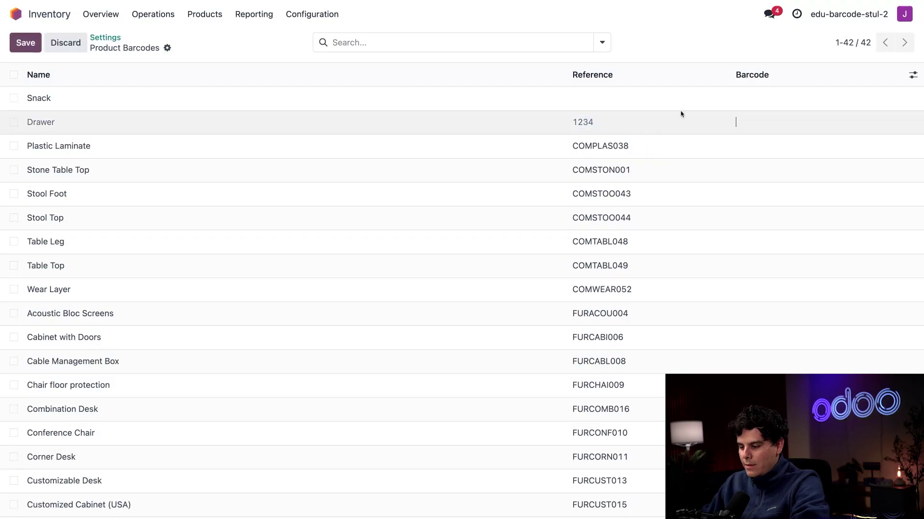
key(Tab)
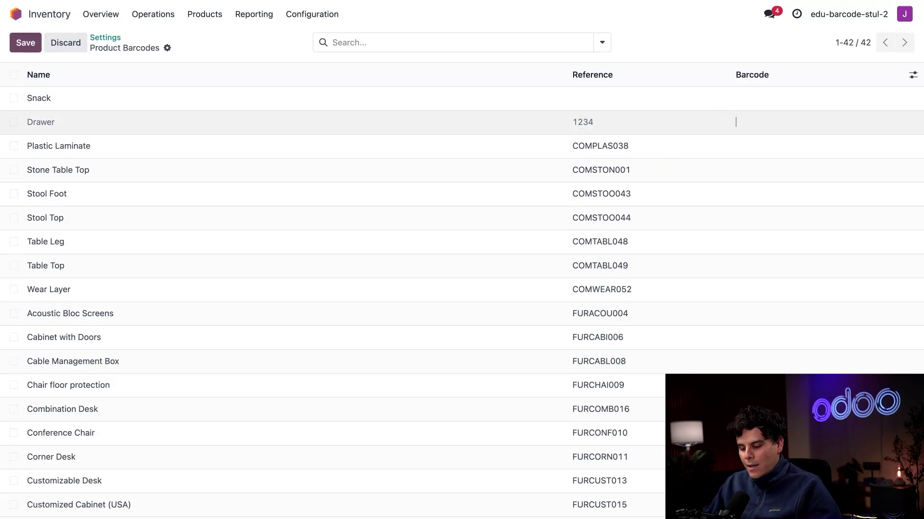
key(ctrl+v)
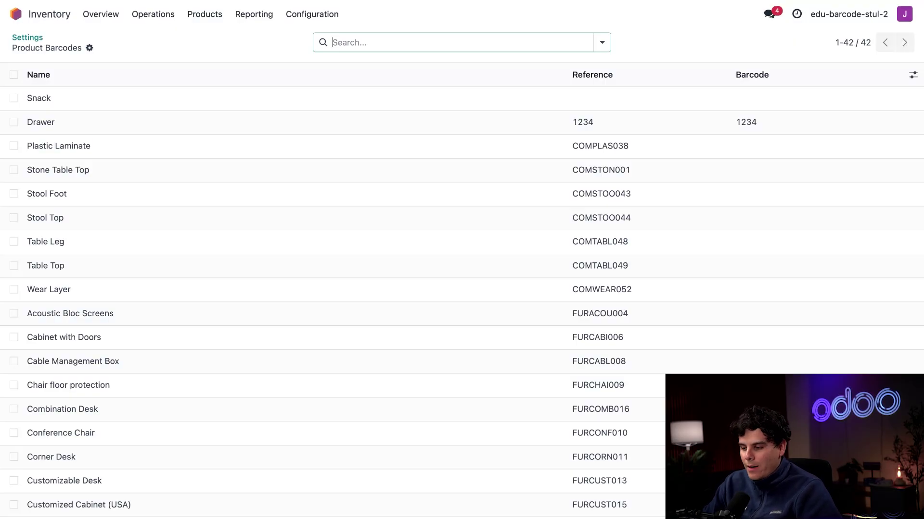
click(214, 15)
click(217, 36)
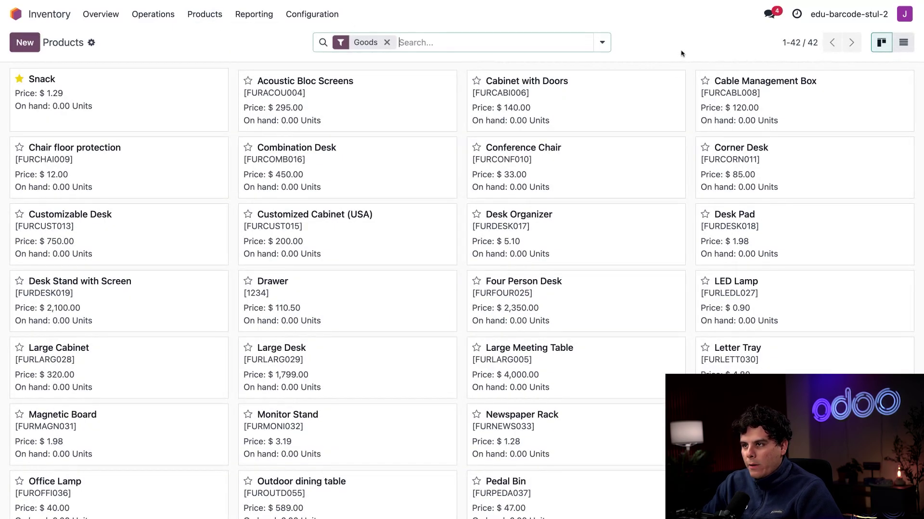
- Switch the Goods product catalogue to list view
click(903, 42)
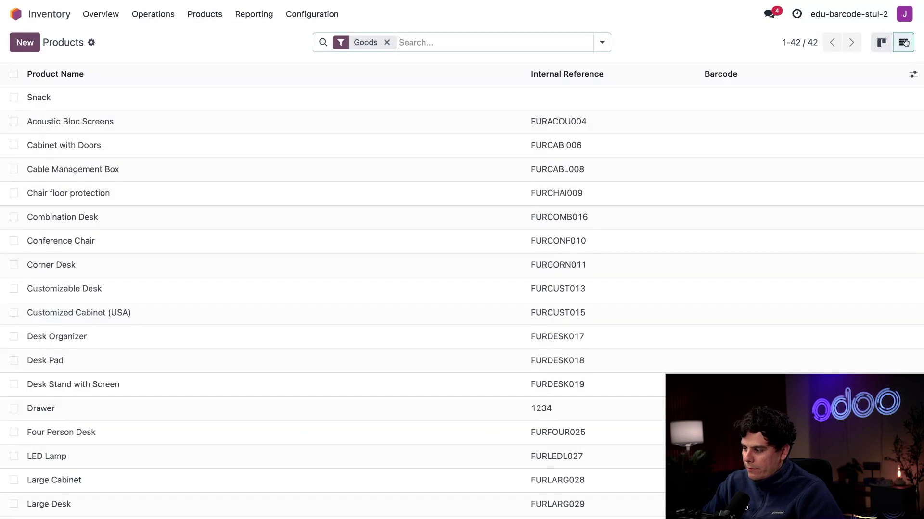
click(913, 76)
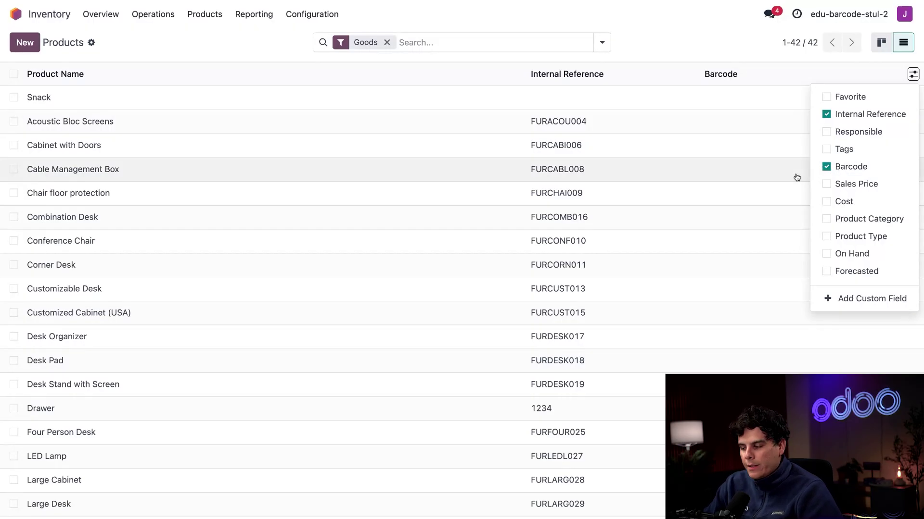
click(678, 56)
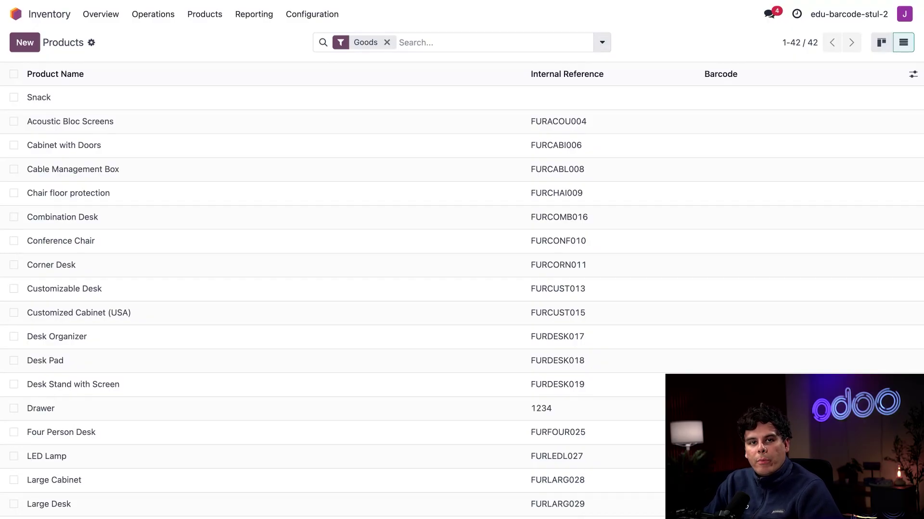
- Add a custom filter 'Barcode is not set', leaving 40 goods
click(602, 42)
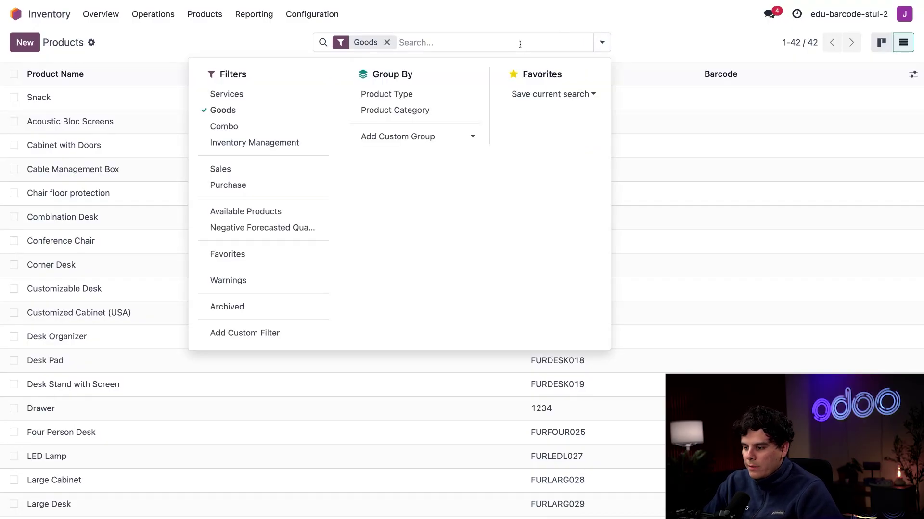
click(230, 335)
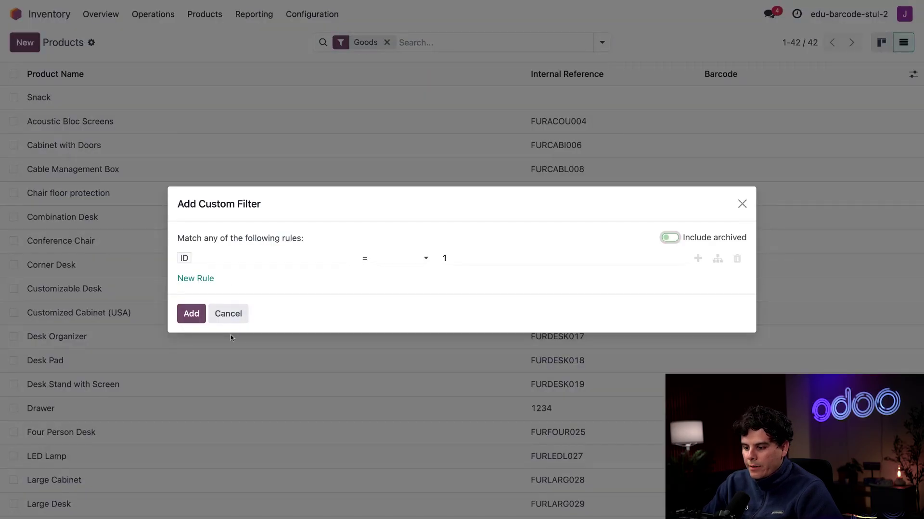
click(231, 263)
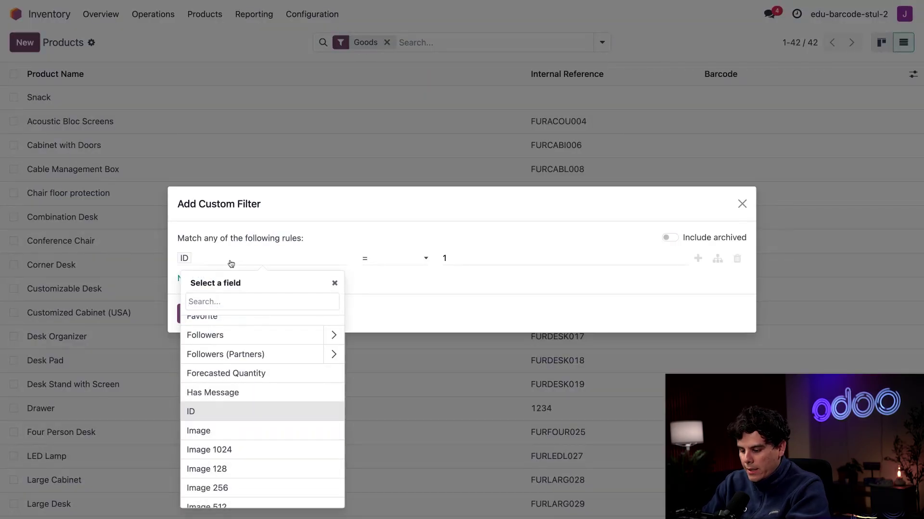
text(bar)
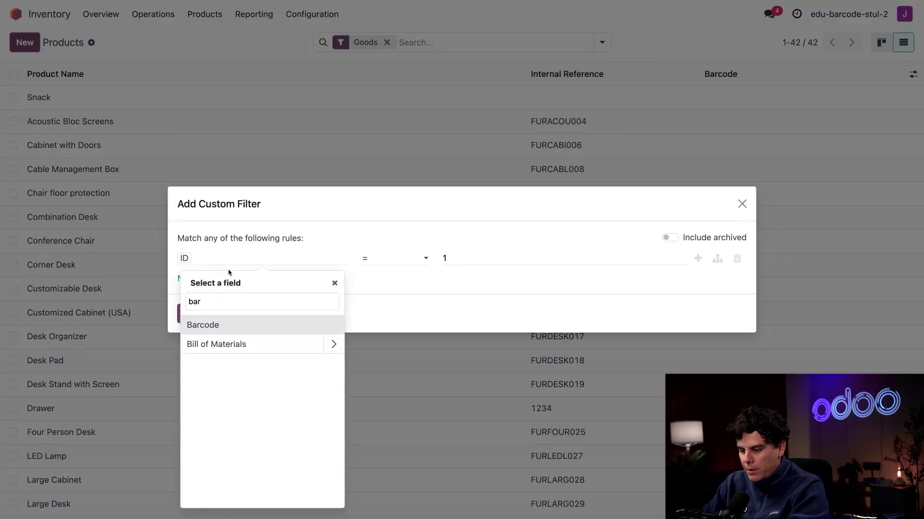
click(215, 323)
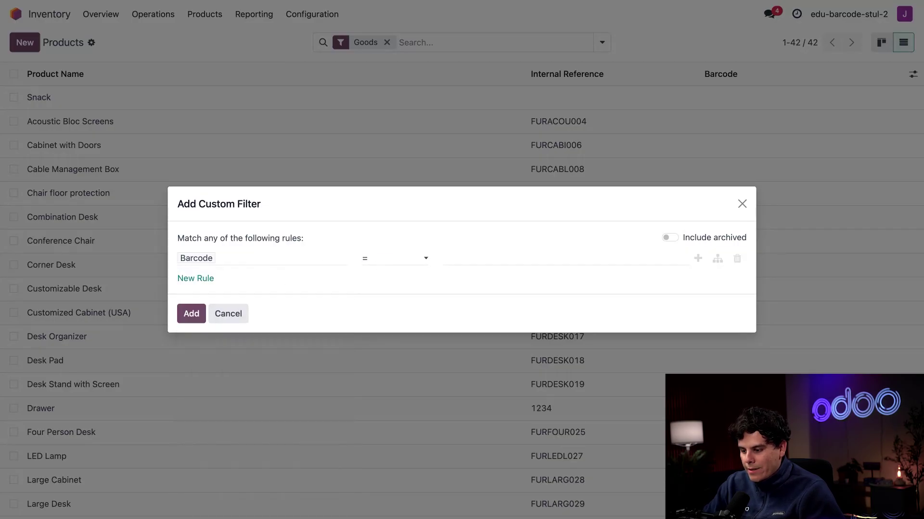
click(299, 313)
click(191, 313)
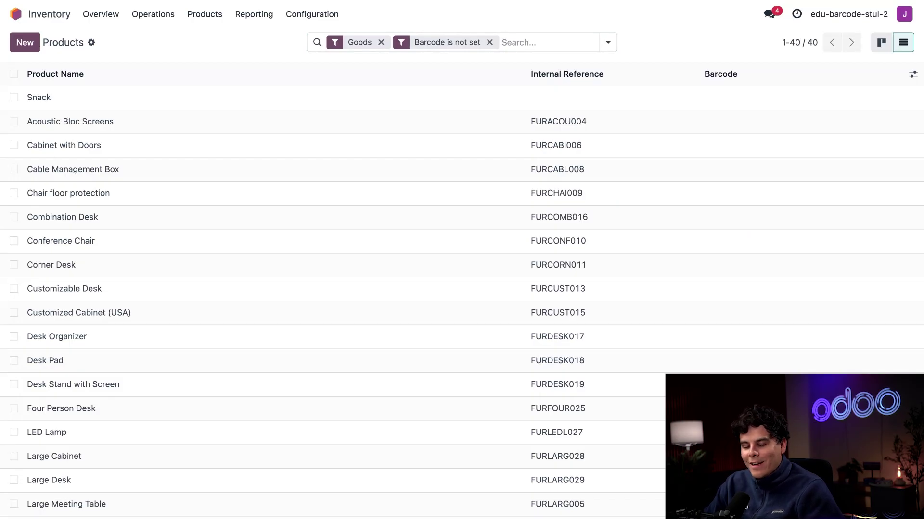
- Select all 40 barcode-less products and choose Export from the Actions menu
click(14, 75)
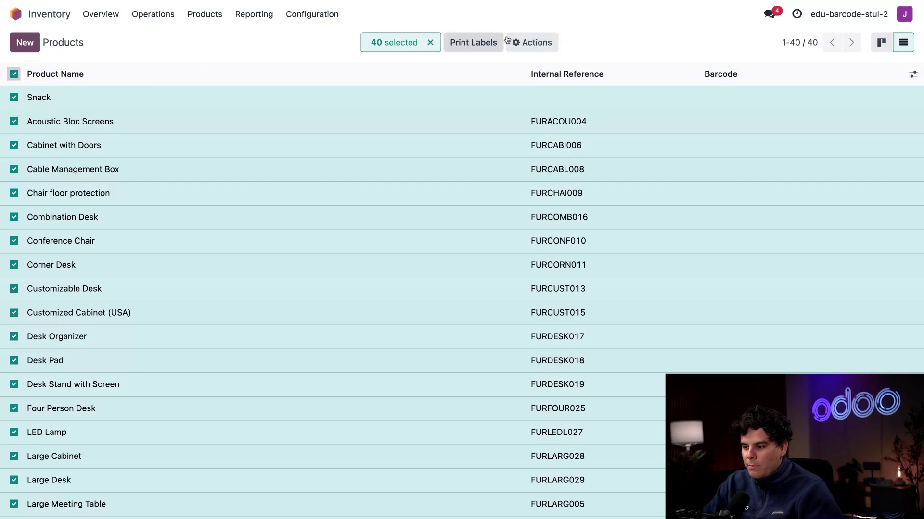
click(530, 44)
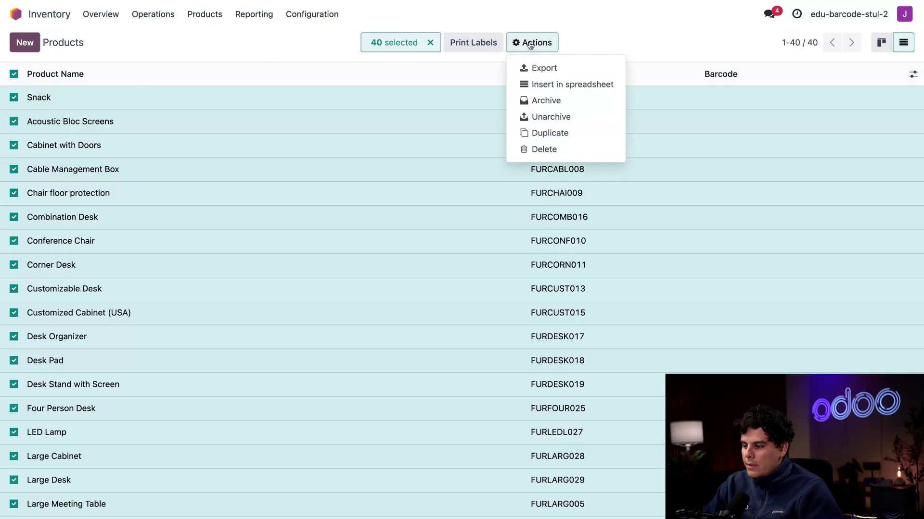
click(540, 68)
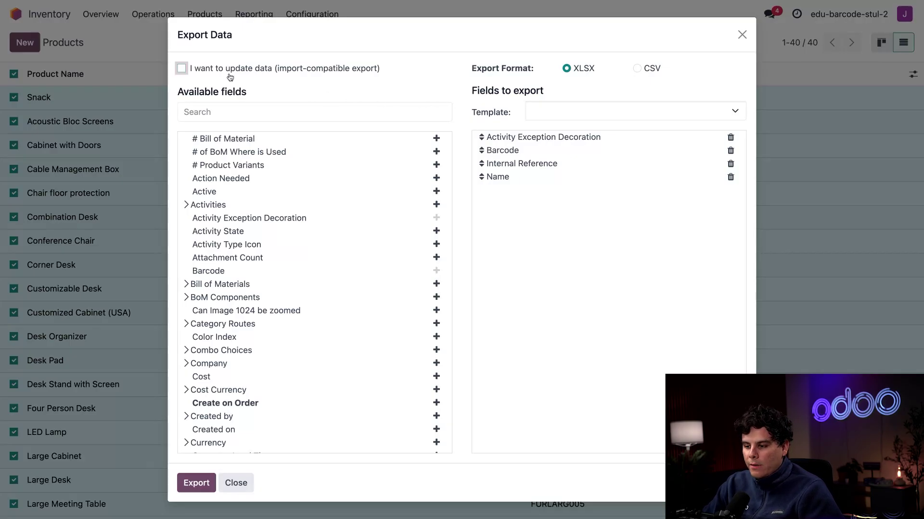
- Make the export import-compatible and change its format from XLSX to CSV
click(182, 68)
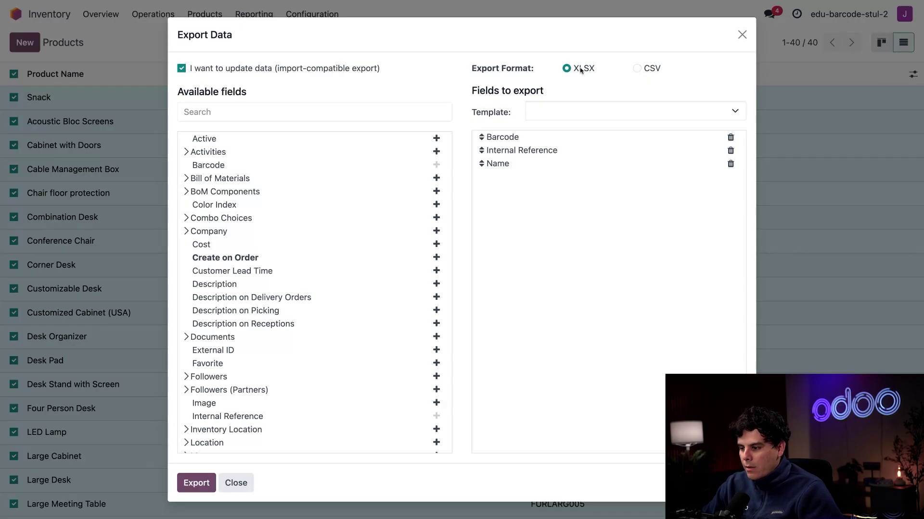
click(638, 69)
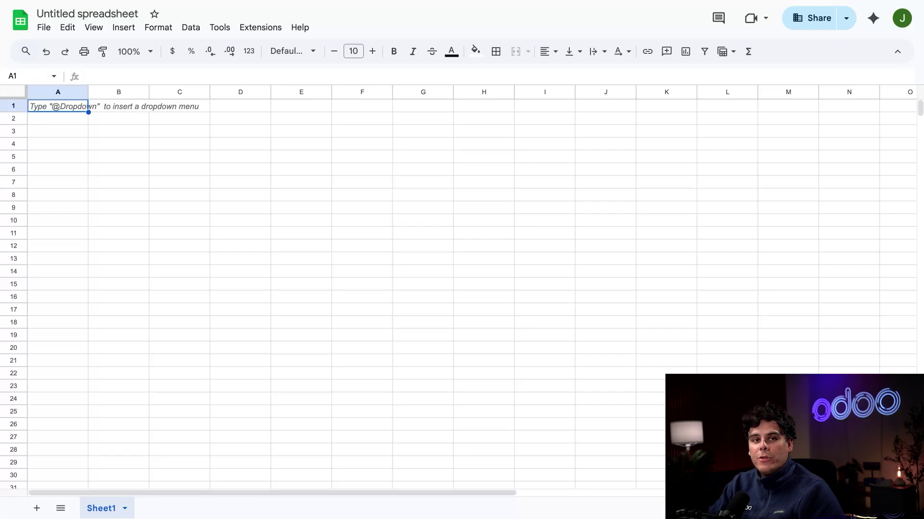
- Import Product (product.template).csv from Drive into a new sheet
click(44, 27)
click(67, 87)
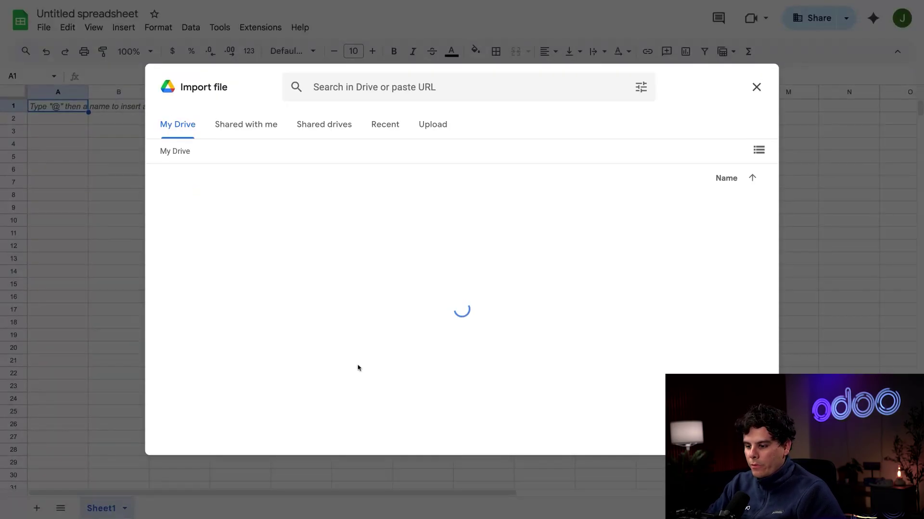
click(234, 347)
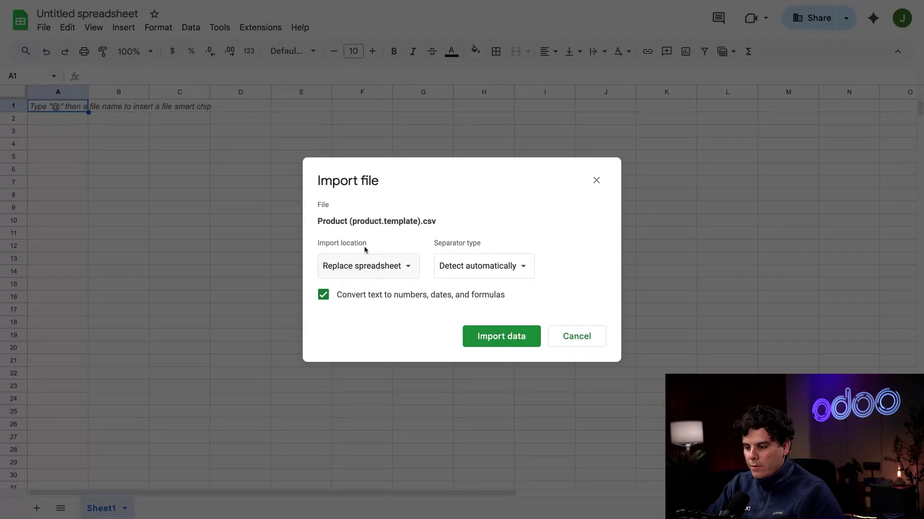
click(369, 268)
click(381, 245)
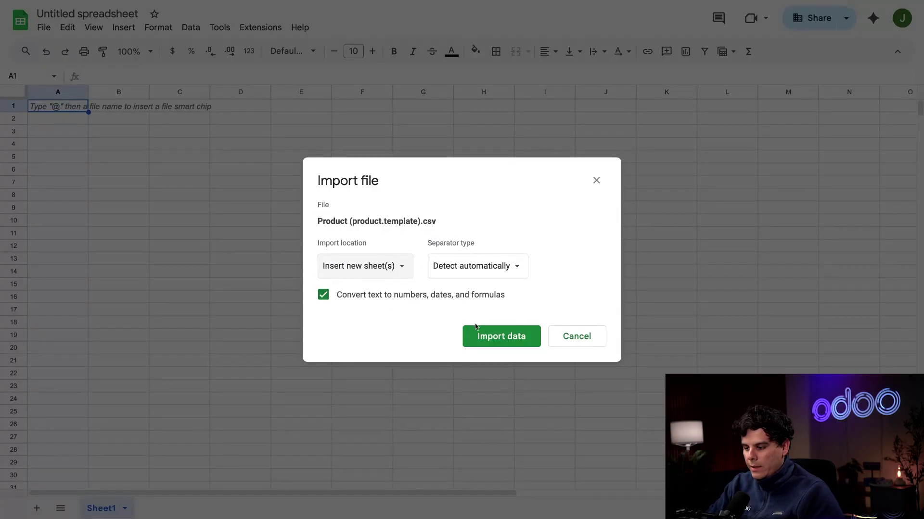
click(487, 337)
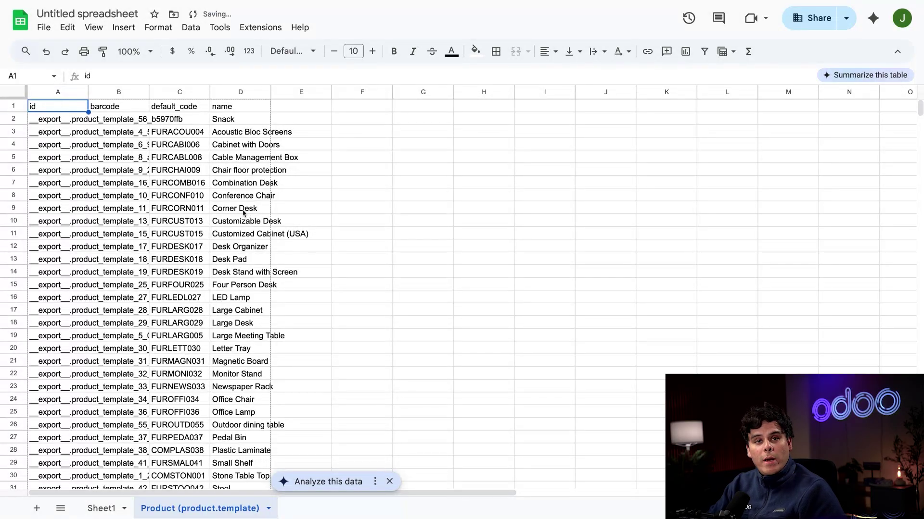
- Widen the id column A, barcode column B and name column D
drag(88, 92, 193, 89)
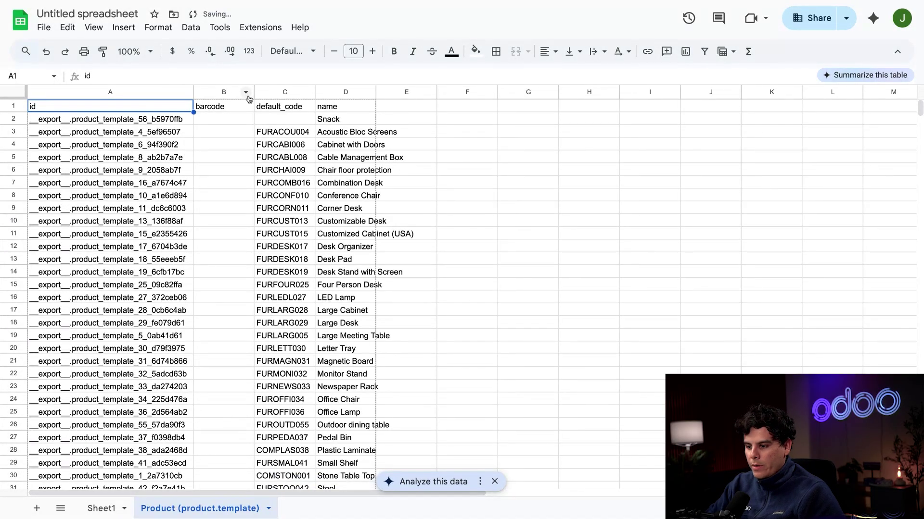
drag(254, 91, 351, 92)
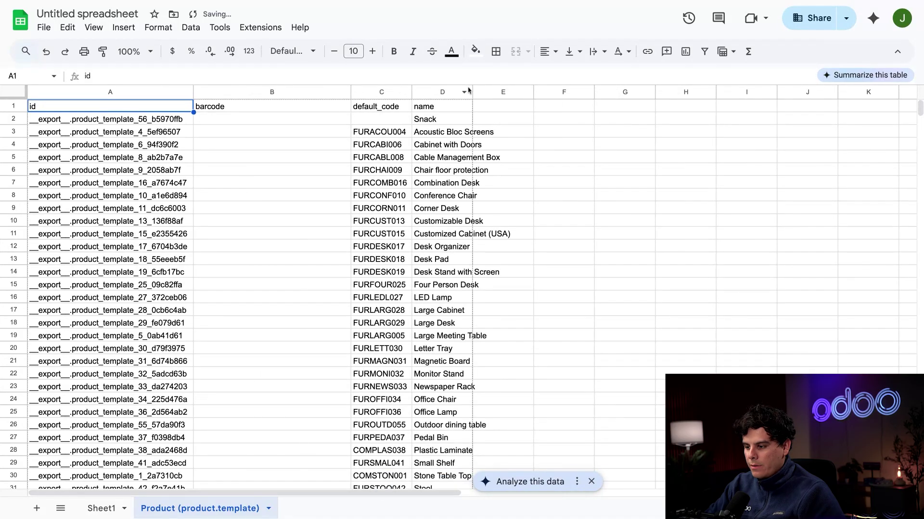
drag(472, 92, 519, 91)
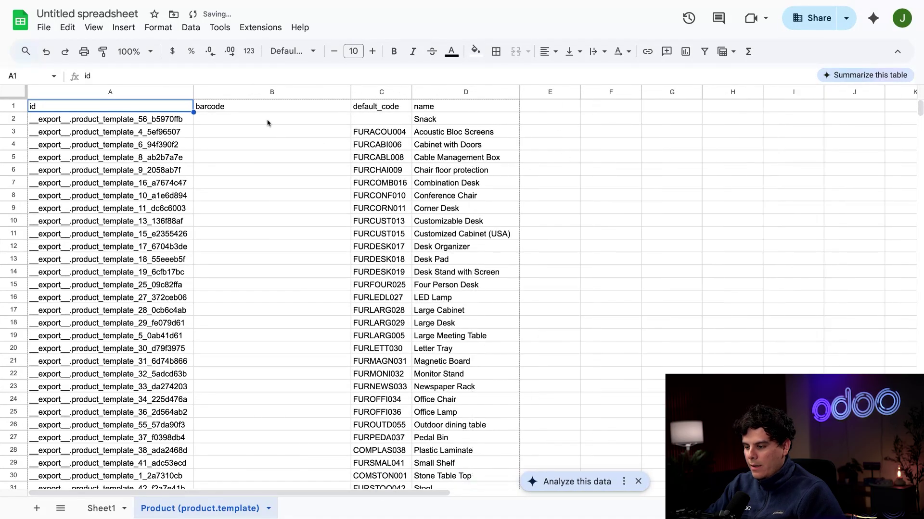
drag(350, 91, 371, 91)
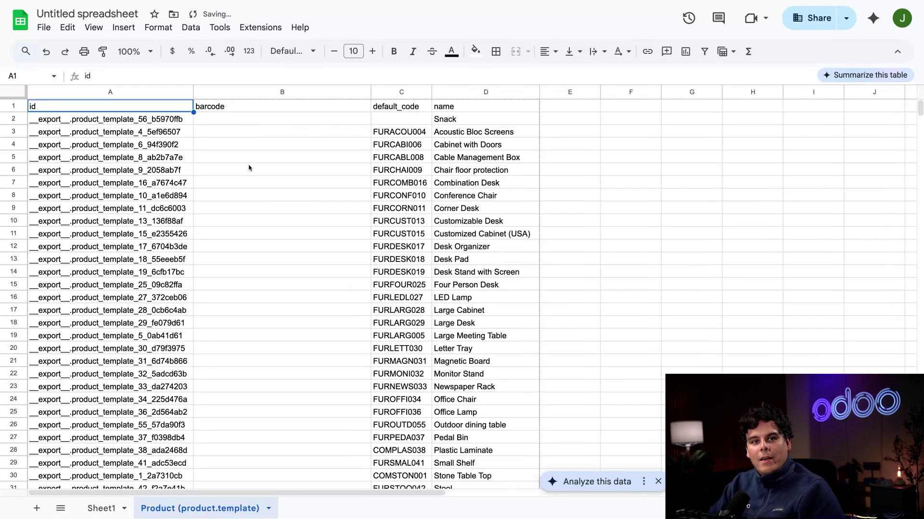
- Select the id, name, default_code and empty barcode columns in turn to review them
click(89, 92)
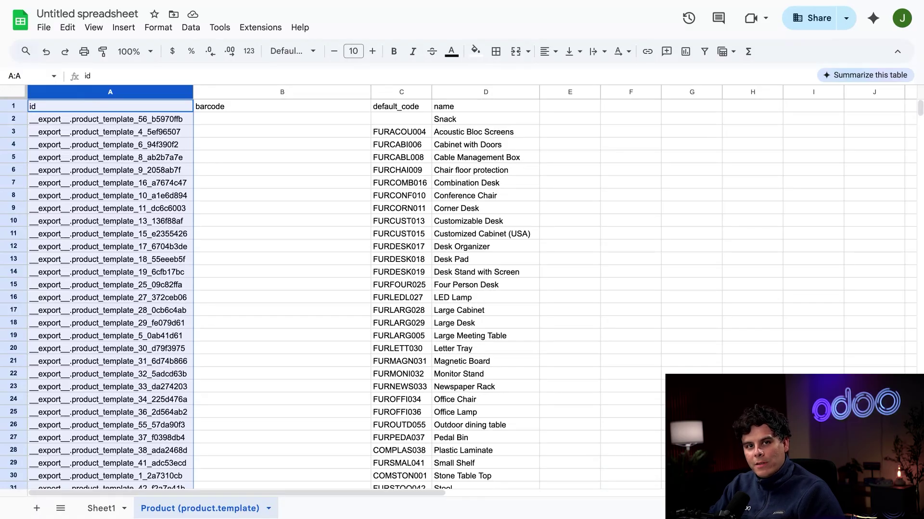
click(466, 96)
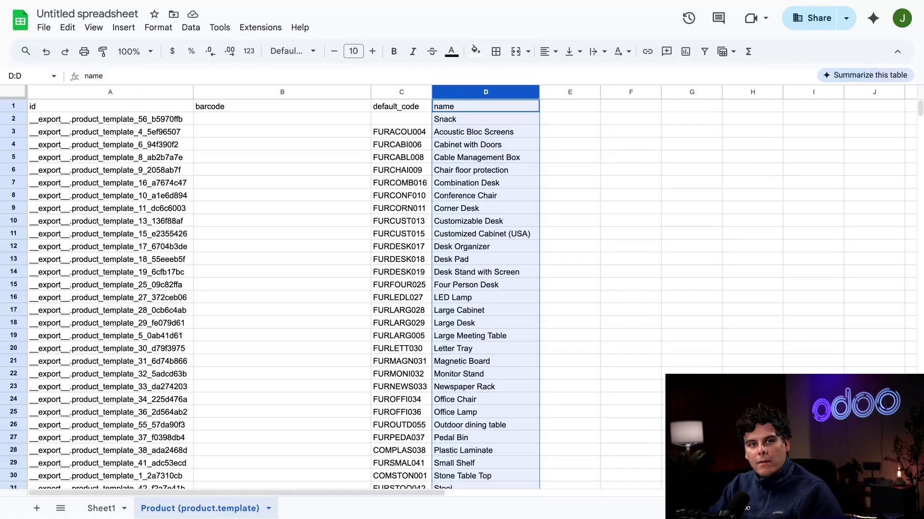
click(404, 94)
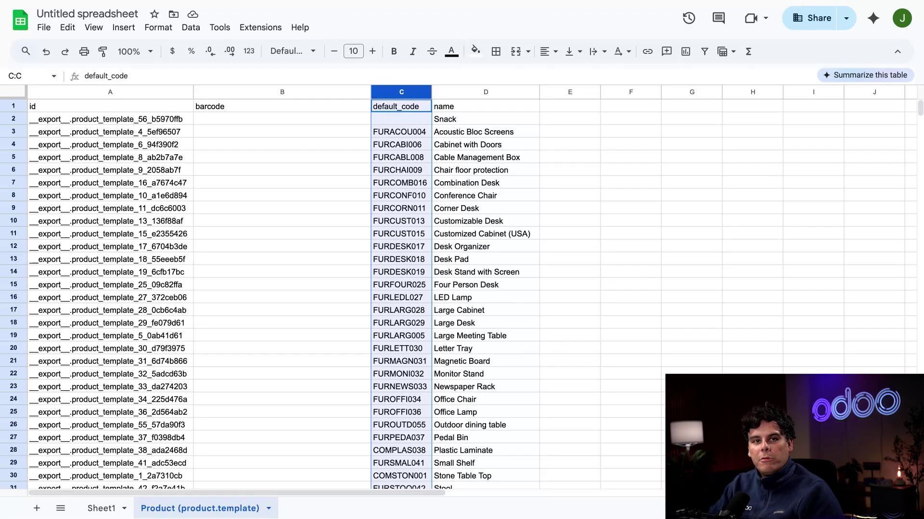
click(297, 92)
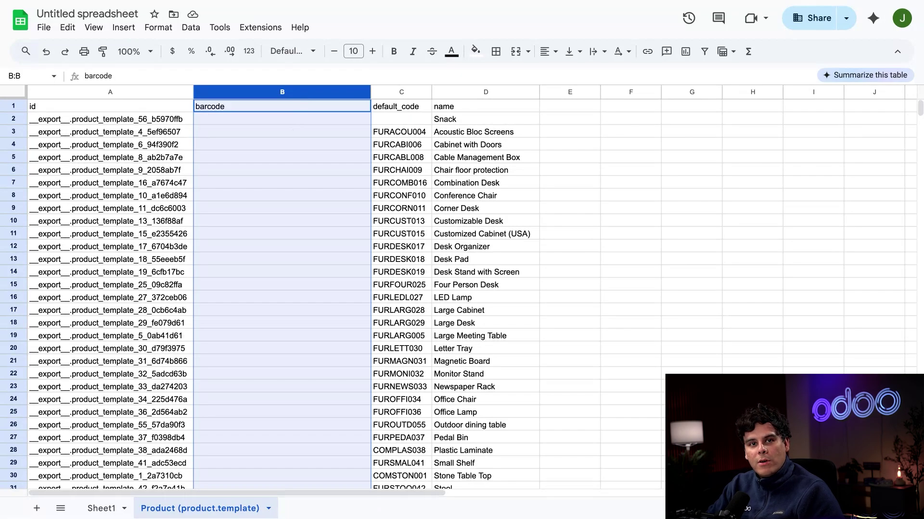
- Enter =C2 in B2 and autofill it down column B, copying each default_code as the barcode
click(275, 120)
text(=)
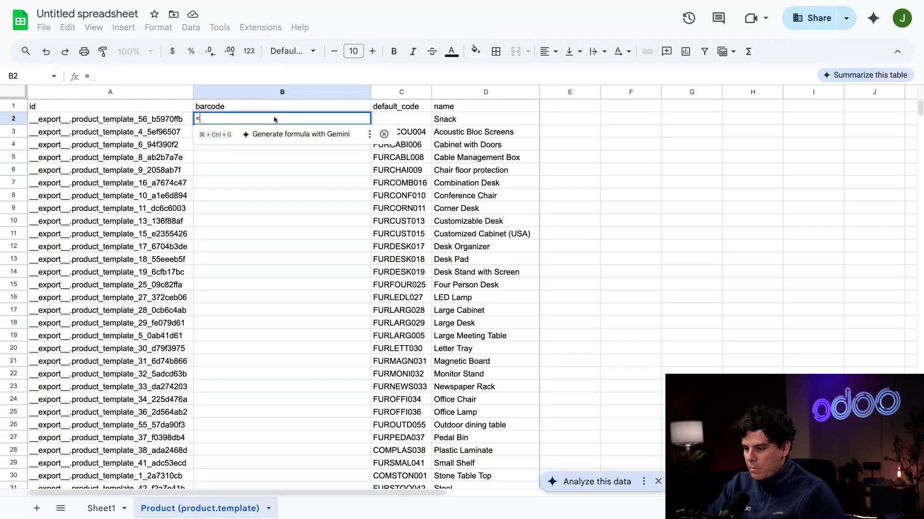
click(394, 118)
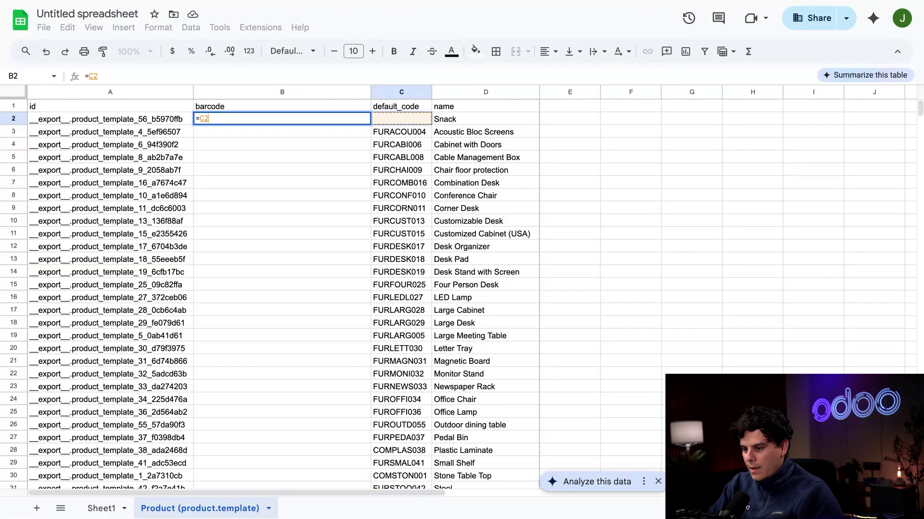
key(Return)
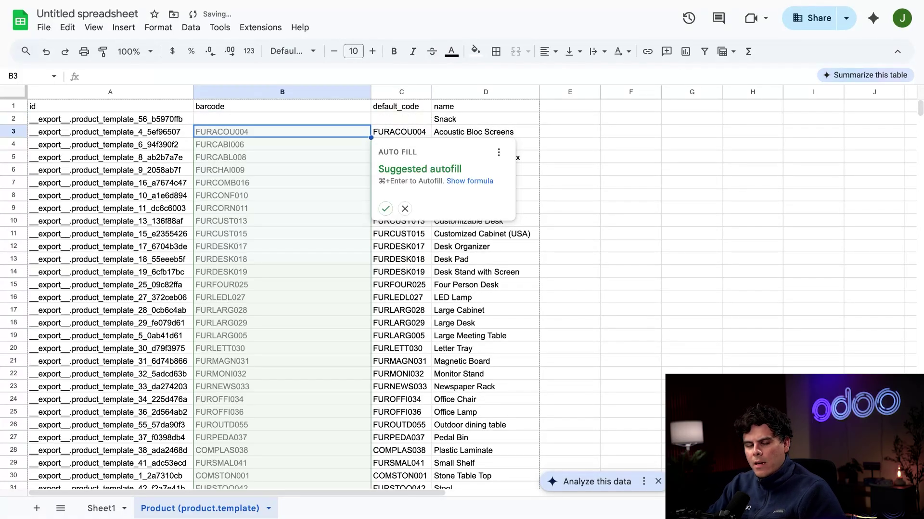
click(384, 207)
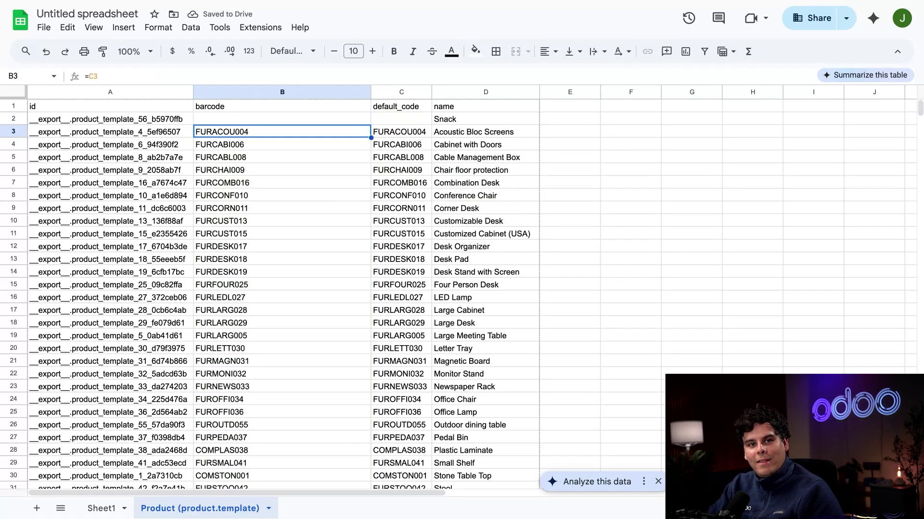
scroll(311, 279, down, 5)
scroll(311, 282, up, 2)
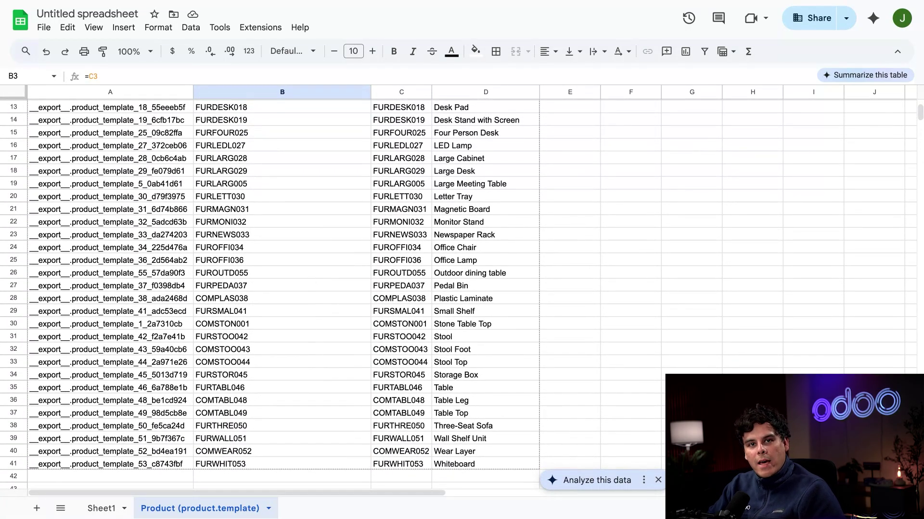
- Rename the product sheet tab to 'Barcodes'
click(268, 509)
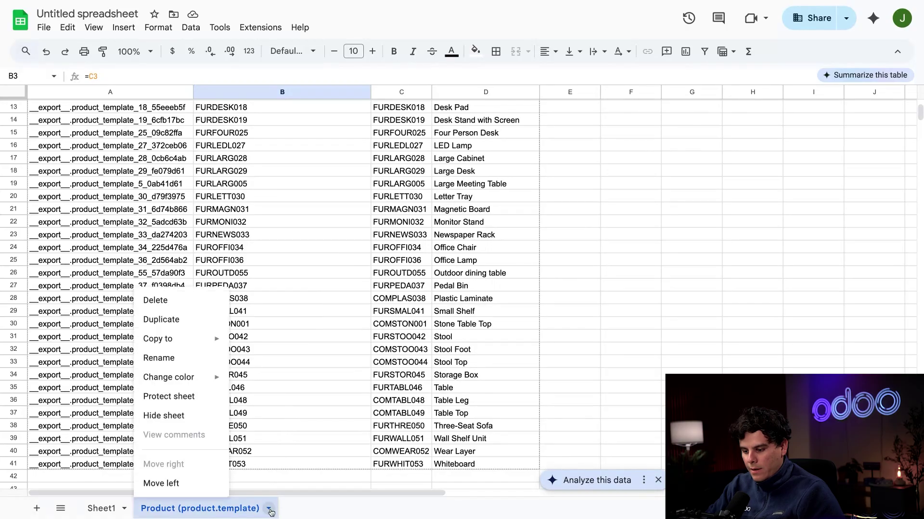
click(190, 359)
text(Bracod)
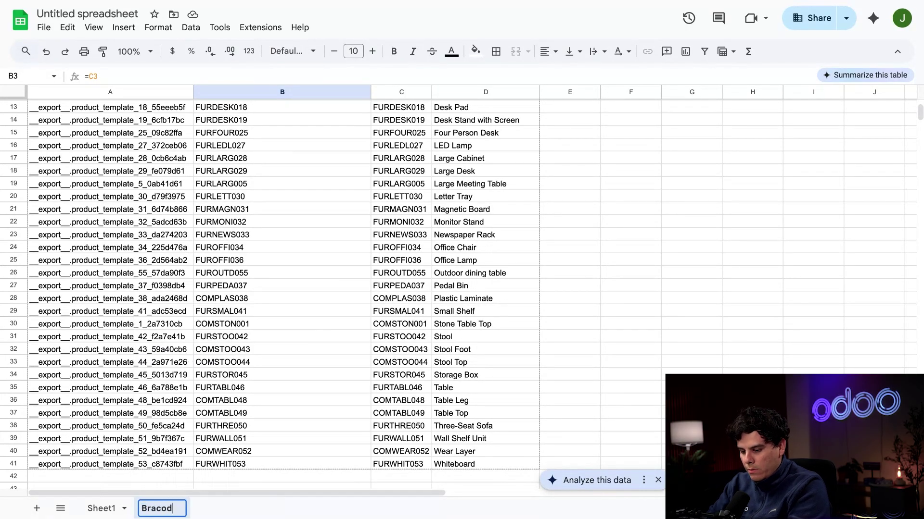
key(BackSpace)
key(BackSpace)
key(BackSpace)
key(BackSpace)
key(BackSpace)
text(a)
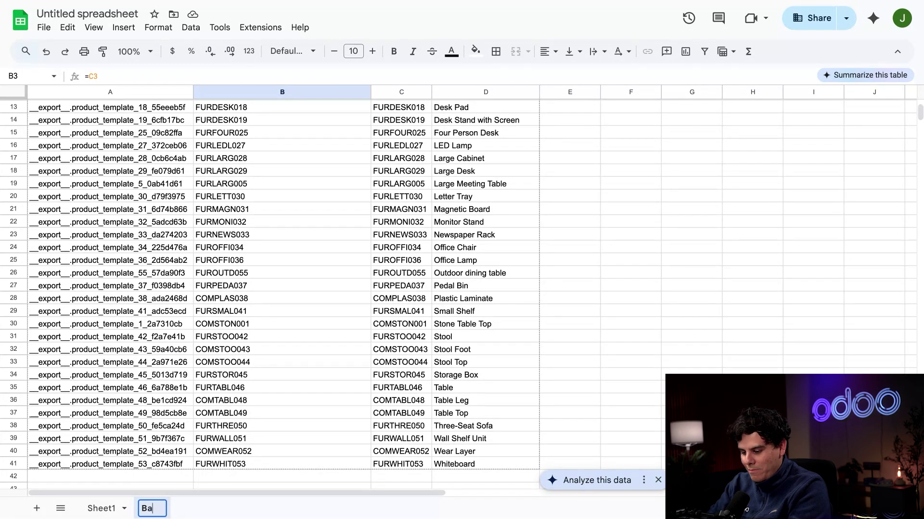
text(rcodes)
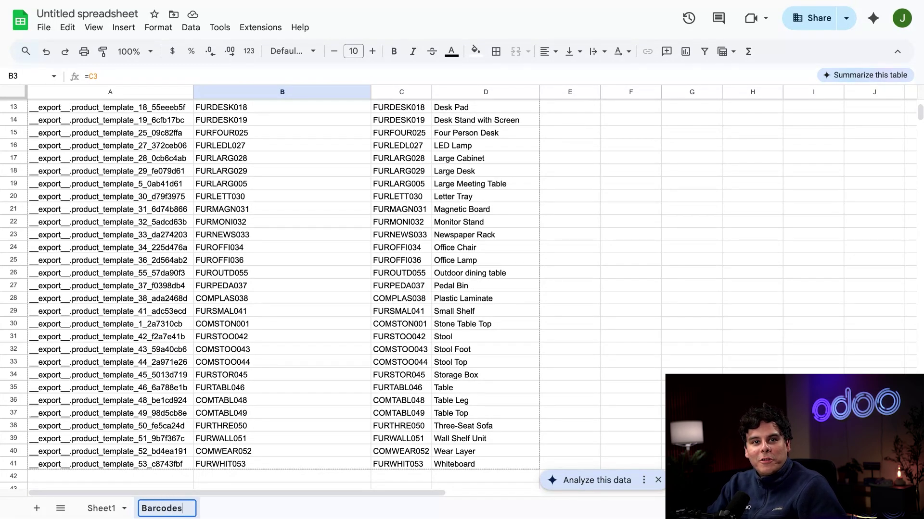
- Retitle the spreadsheet 'Stealthy Wood Products'
click(82, 15)
text(Stea)
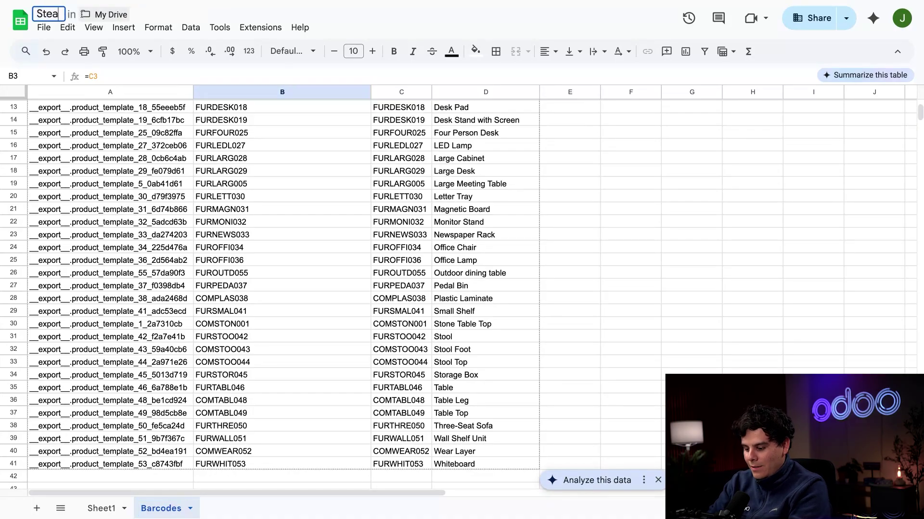
text(lthy Wood Barco)
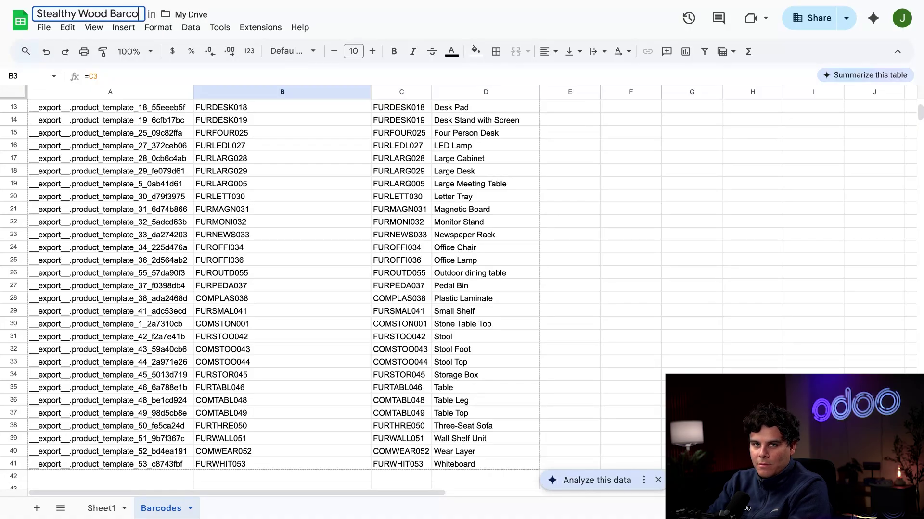
key(BackSpace)
key(BackSpace)
key(BackSpace)
key(BackSpace)
key(BackSpace)
key(BackSpace)
text(Products)
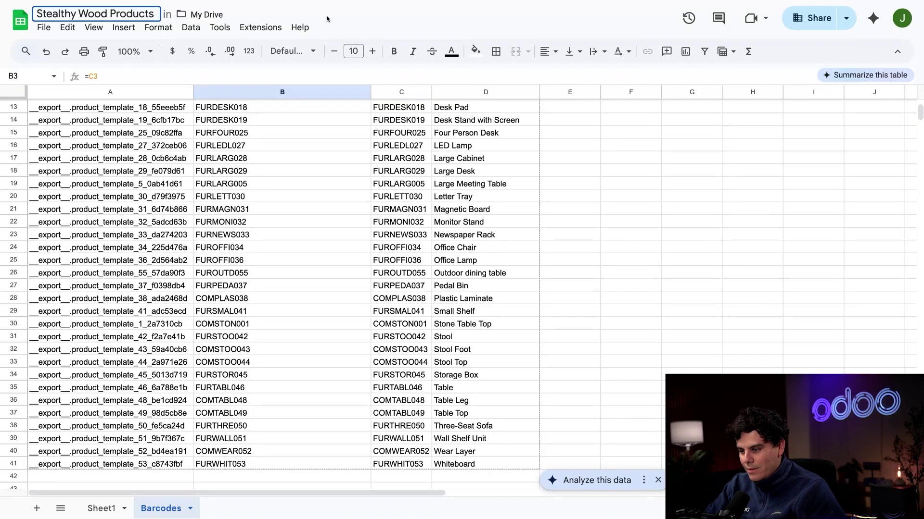
key(Return)
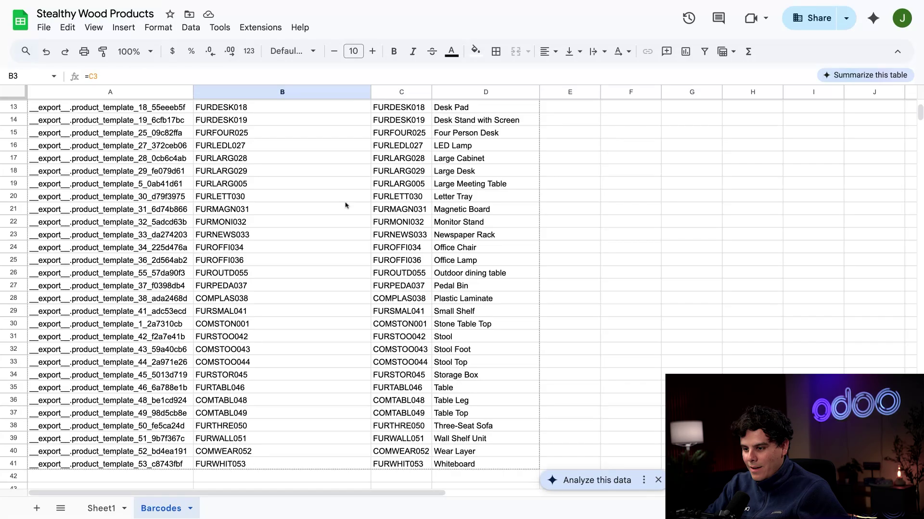
- Download the sheet as a Comma Separated Values (.csv) file
click(190, 510)
key(Escape)
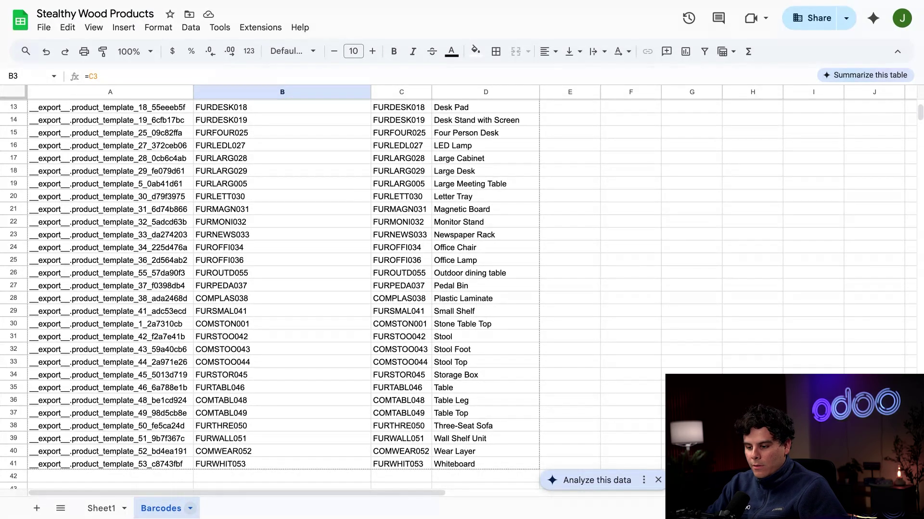
click(44, 28)
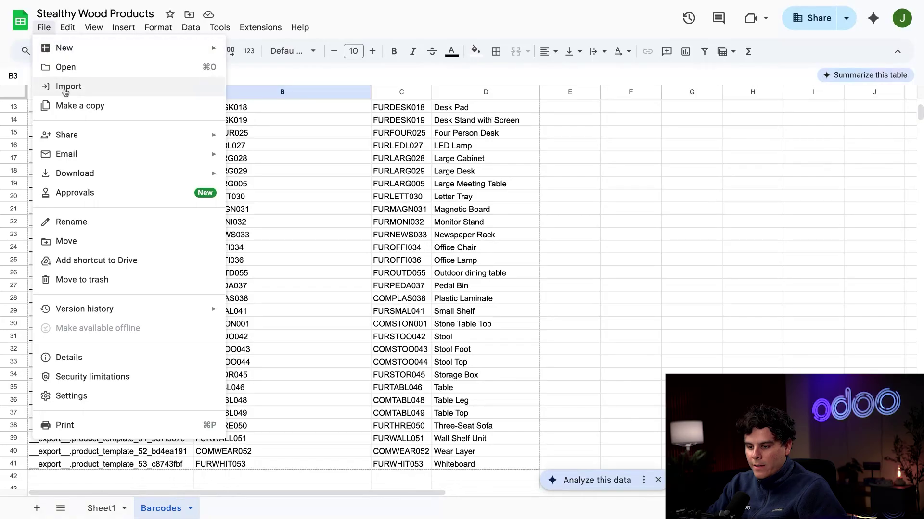
mouse_move(82, 174)
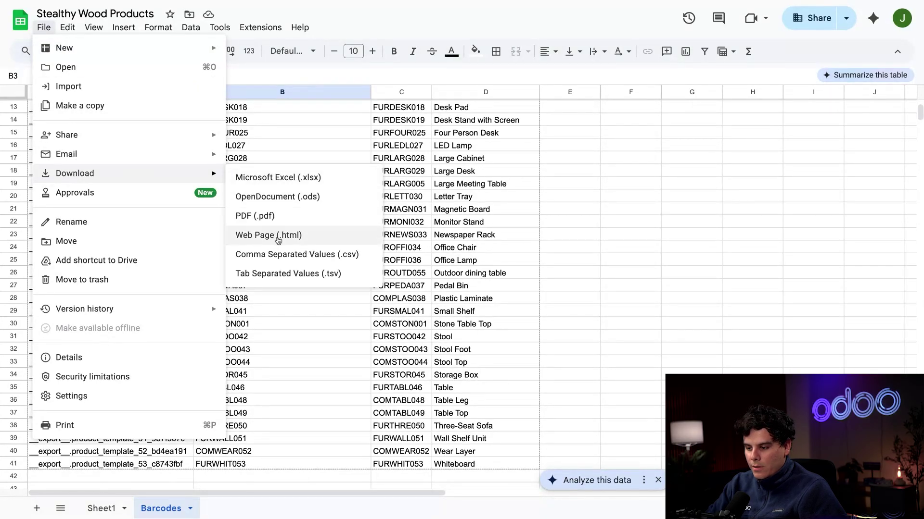
click(282, 255)
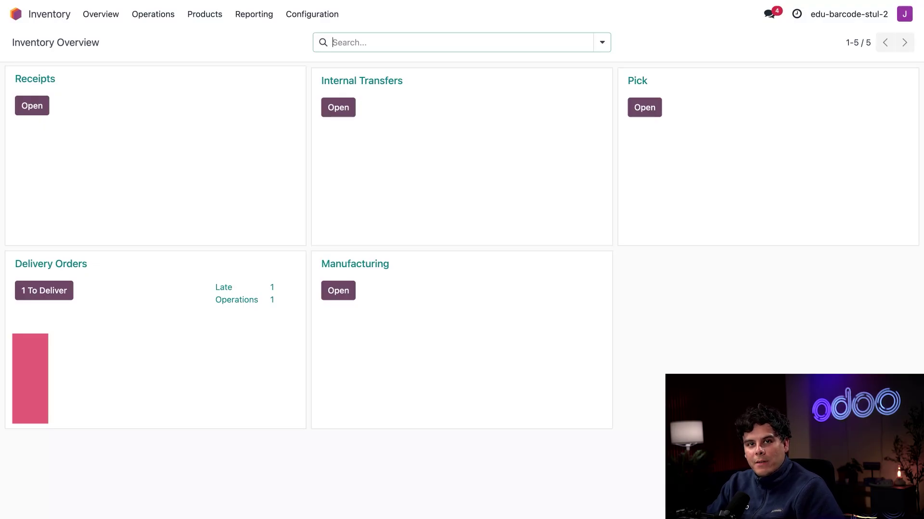
- Start a product import from the Products list view and upload Stealthy Wood Products - Barcodes.csv
click(204, 14)
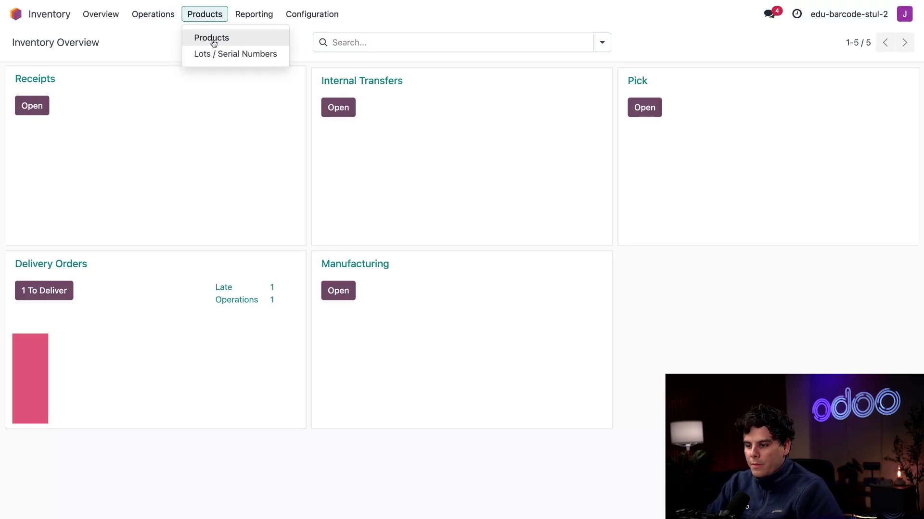
click(210, 37)
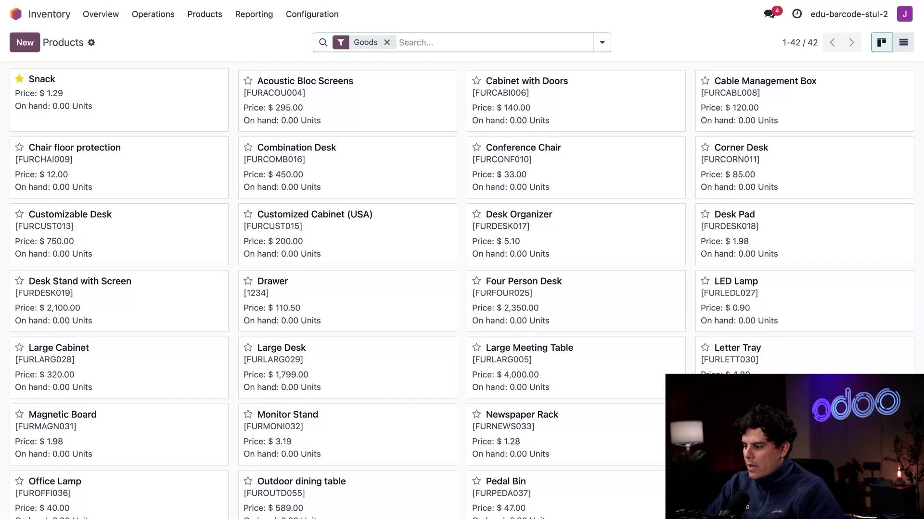
click(903, 42)
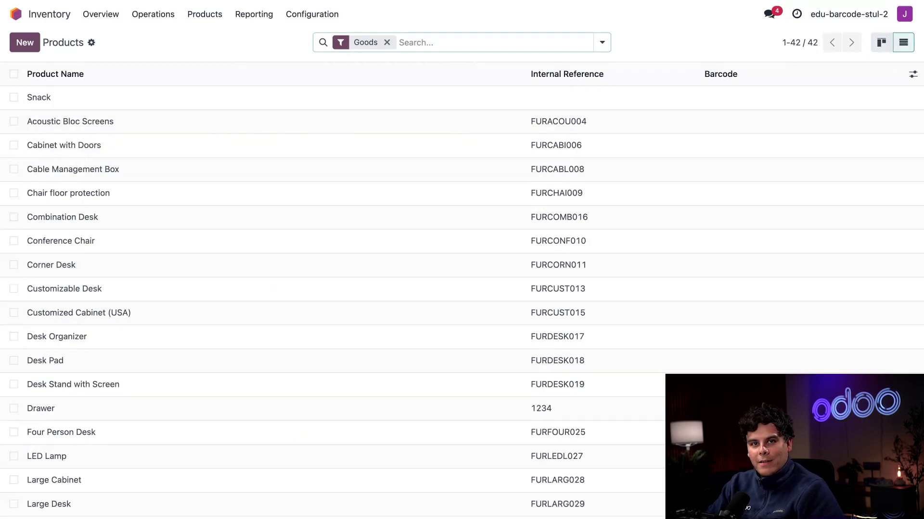
click(92, 43)
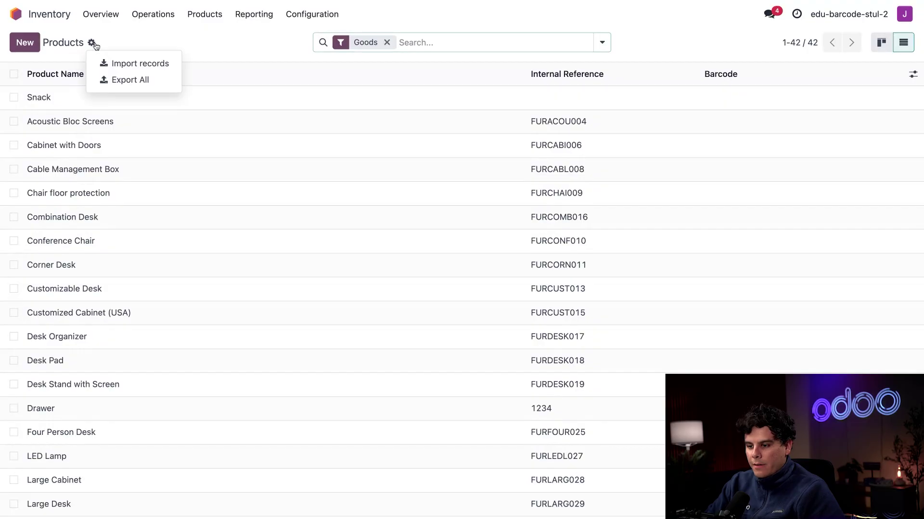
click(120, 61)
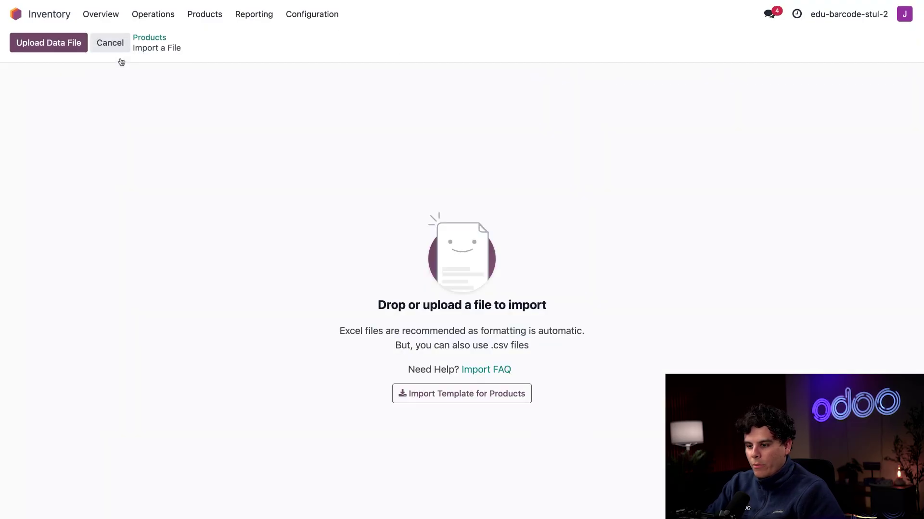
click(67, 53)
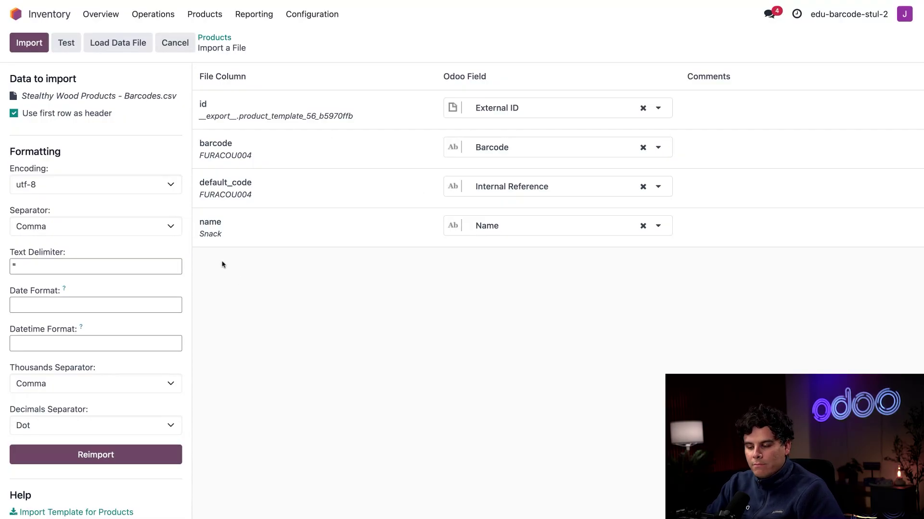
- Run the import of the 40 product records and dismiss the success notification
click(32, 45)
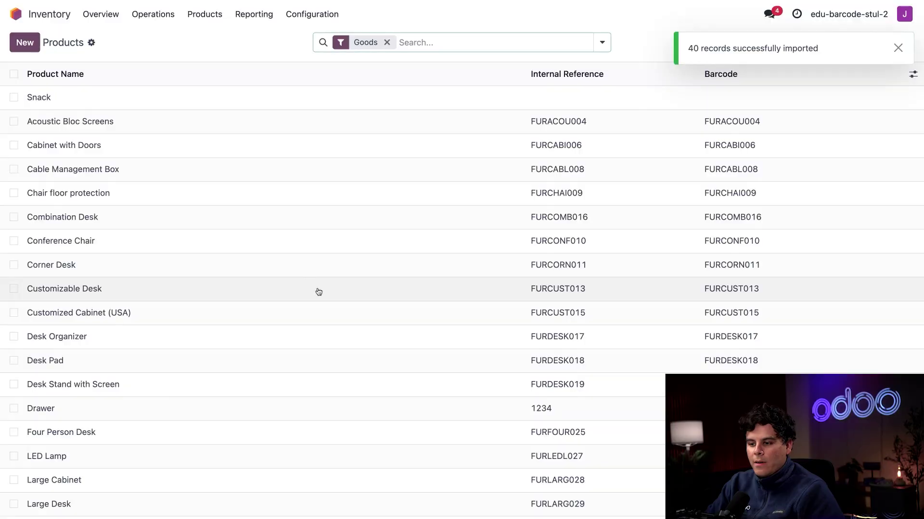
click(898, 48)
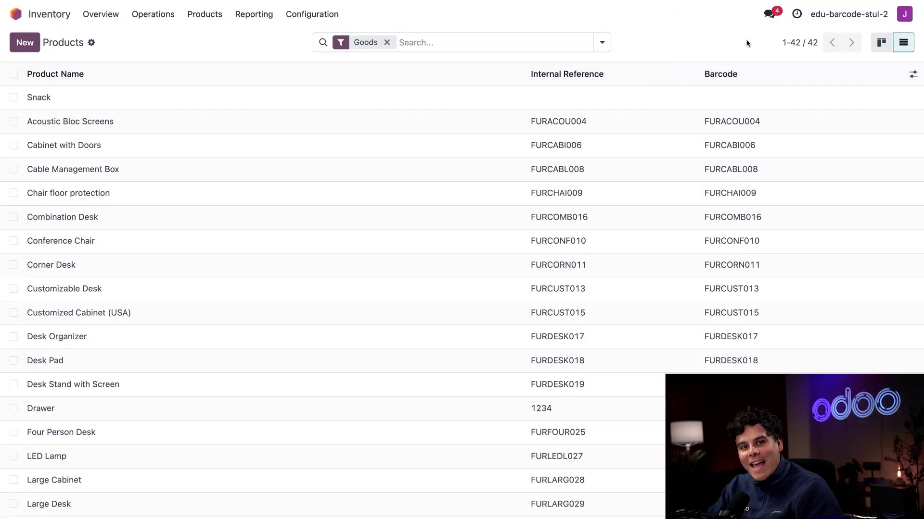